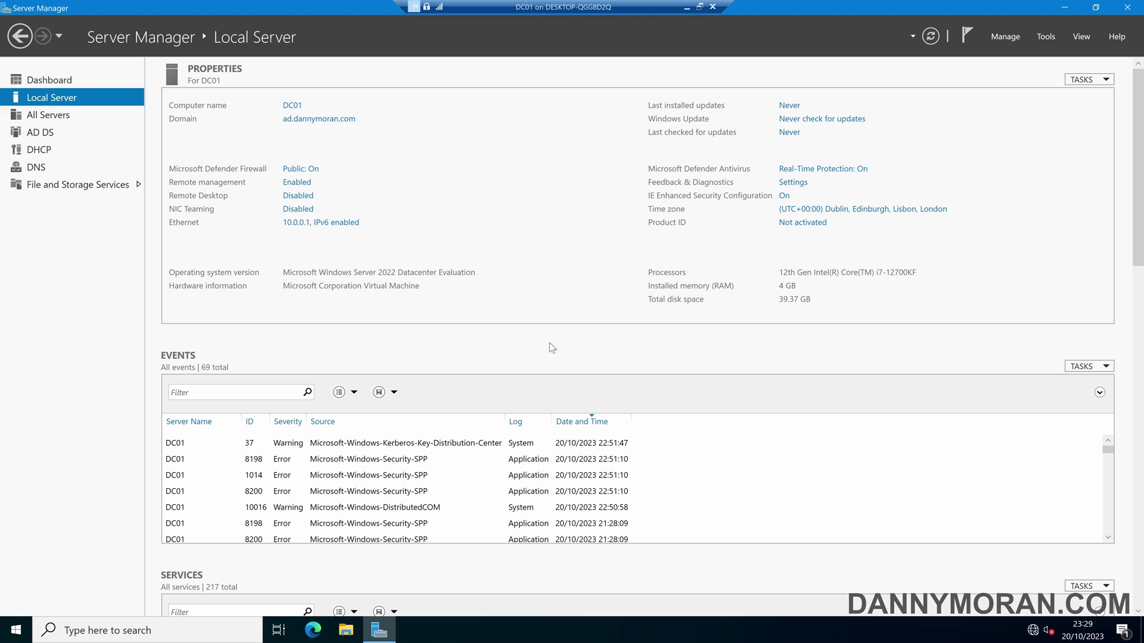
Open the Tools menu in Server Manager to list the administrative tools.
click(1049, 36)
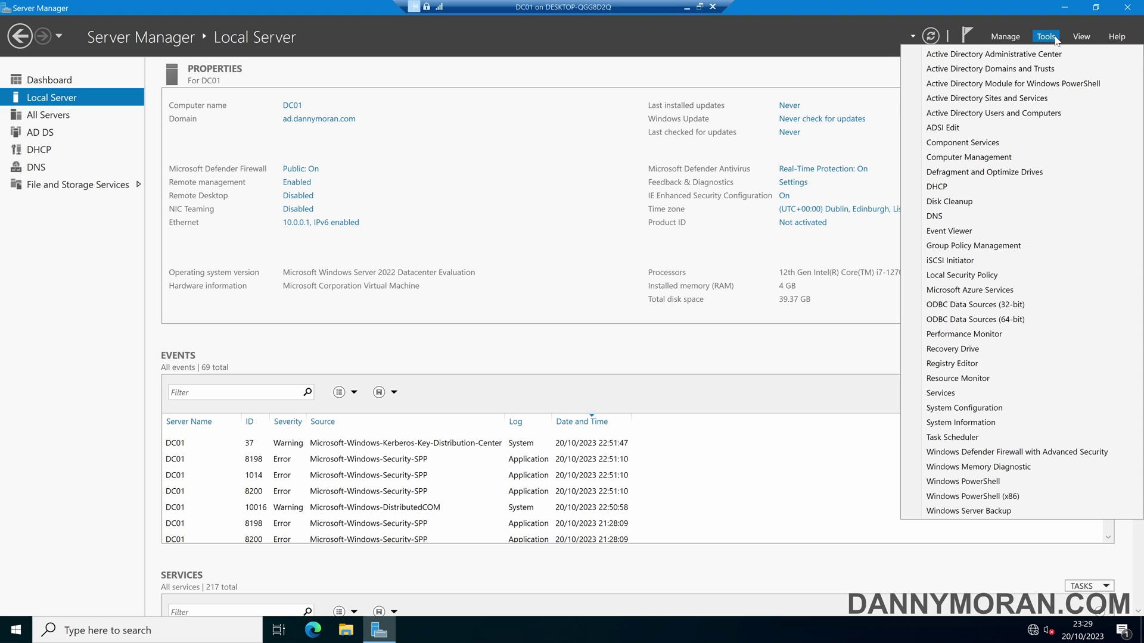
Open ad.dannymoran.com > Company > Security Groups in Active Directory Users and Computers and show the New menu.
click(1031, 112)
click(9, 83)
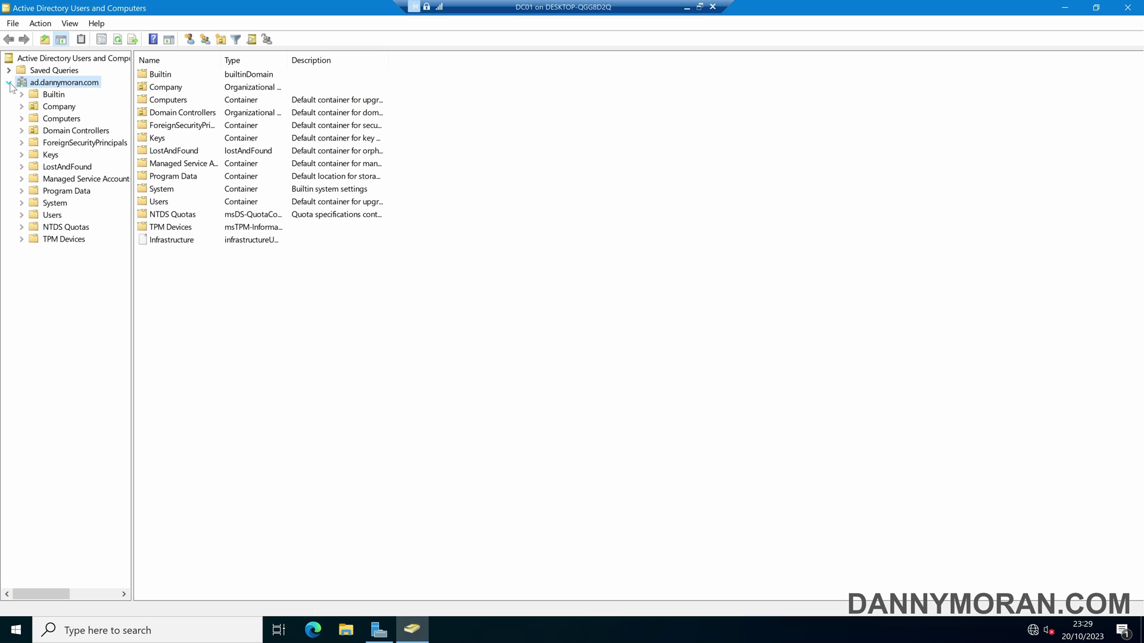
click(22, 107)
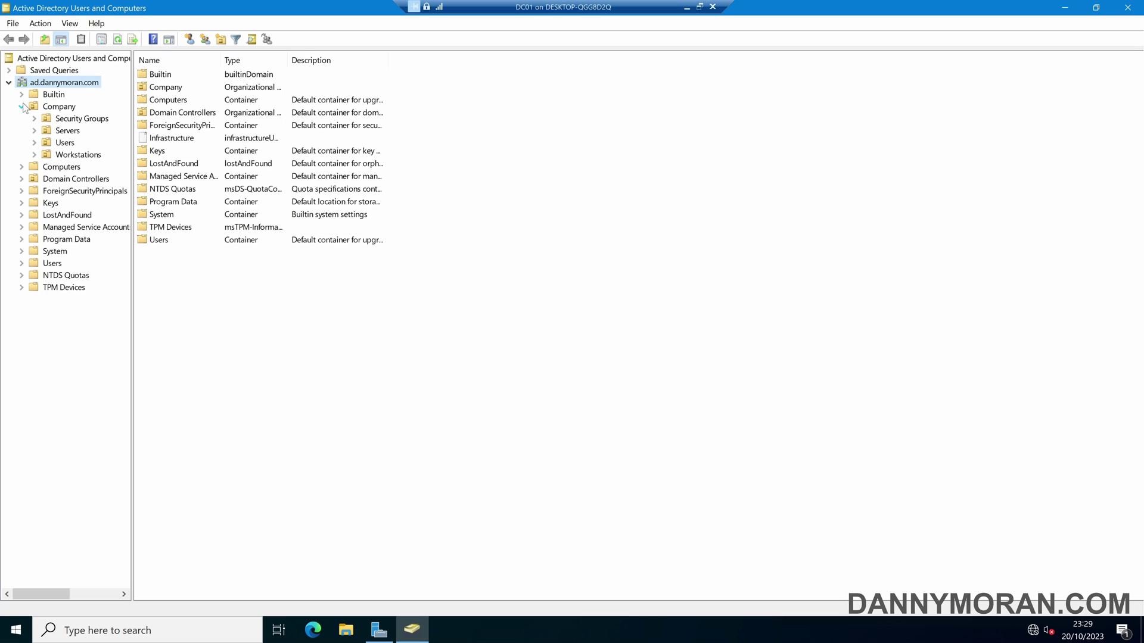
click(71, 121)
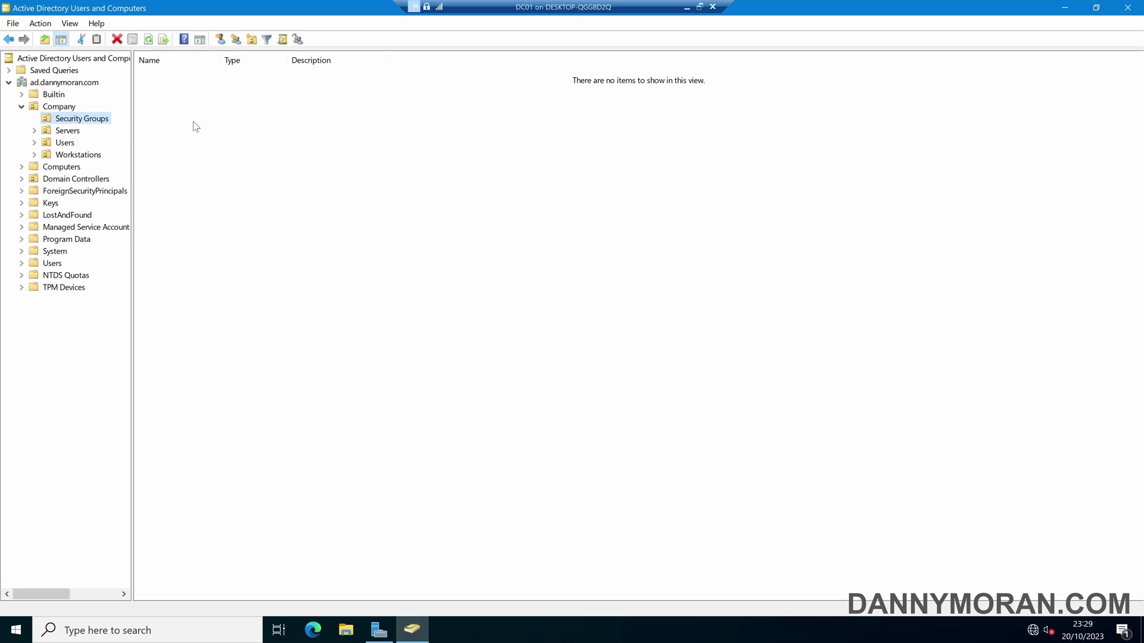
right_click(193, 122)
mouse_move(241, 178)
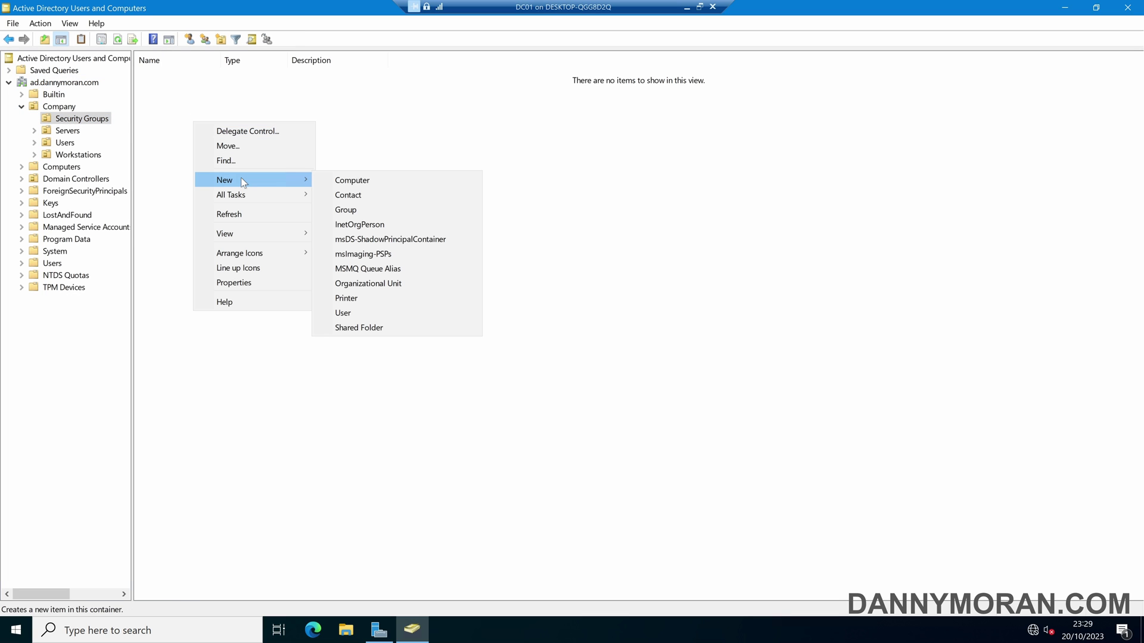
Create a global security group named enable-domain-join in Company's Security Groups.
click(362, 212)
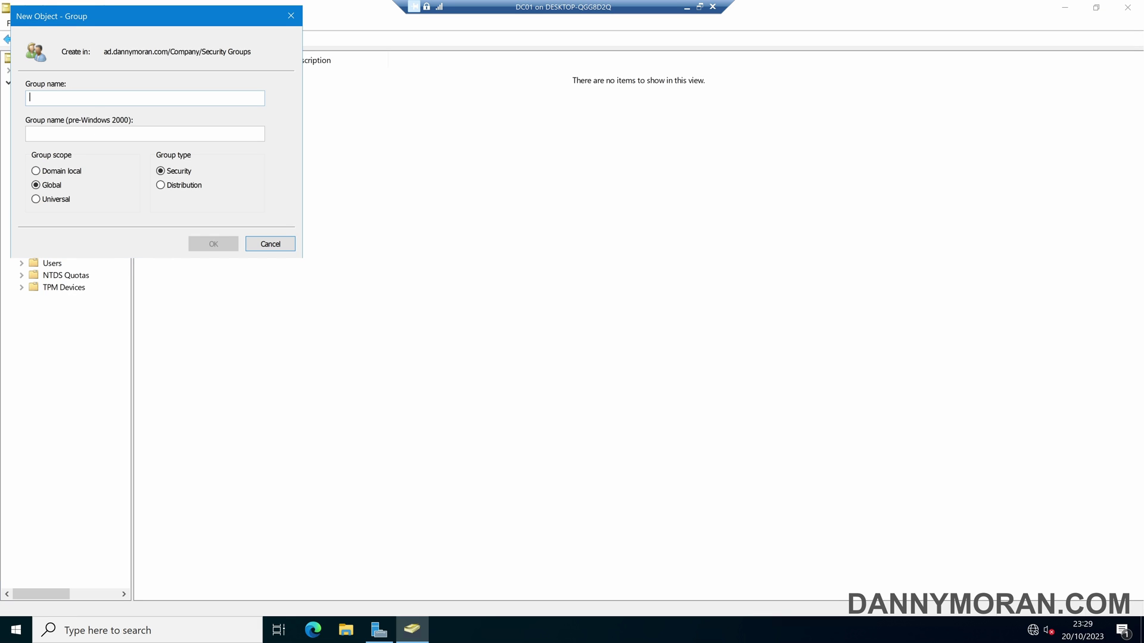
text(enab)
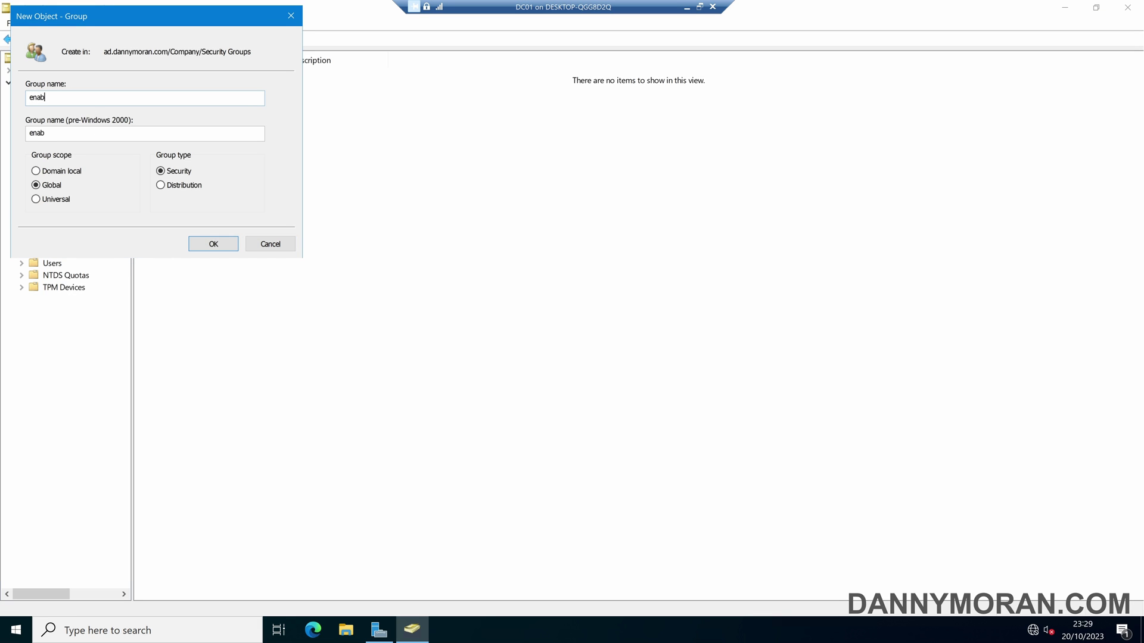
text(le-domain-join)
click(201, 245)
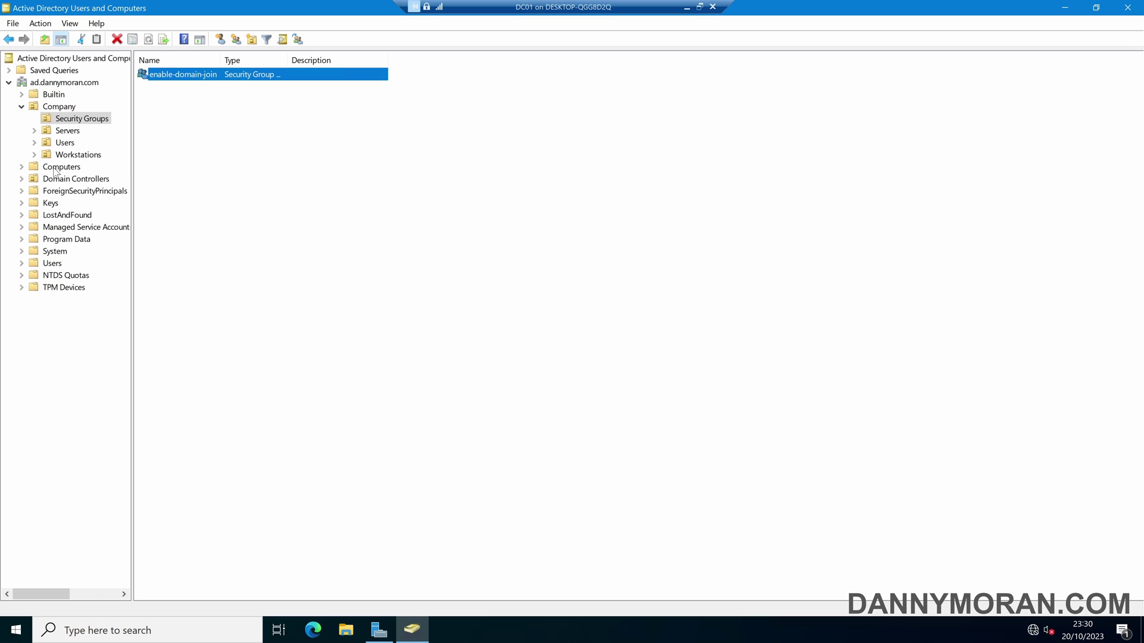
Start the Delegation of Control Wizard on the Computers container and add enable-domain-join as delegate.
click(54, 169)
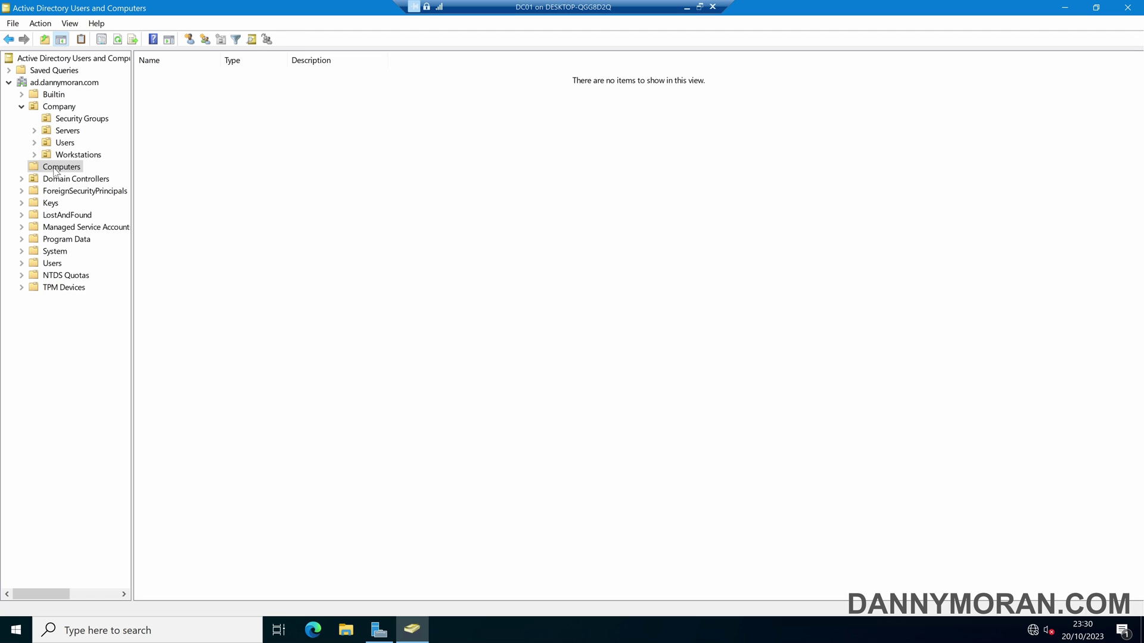
right_click(55, 170)
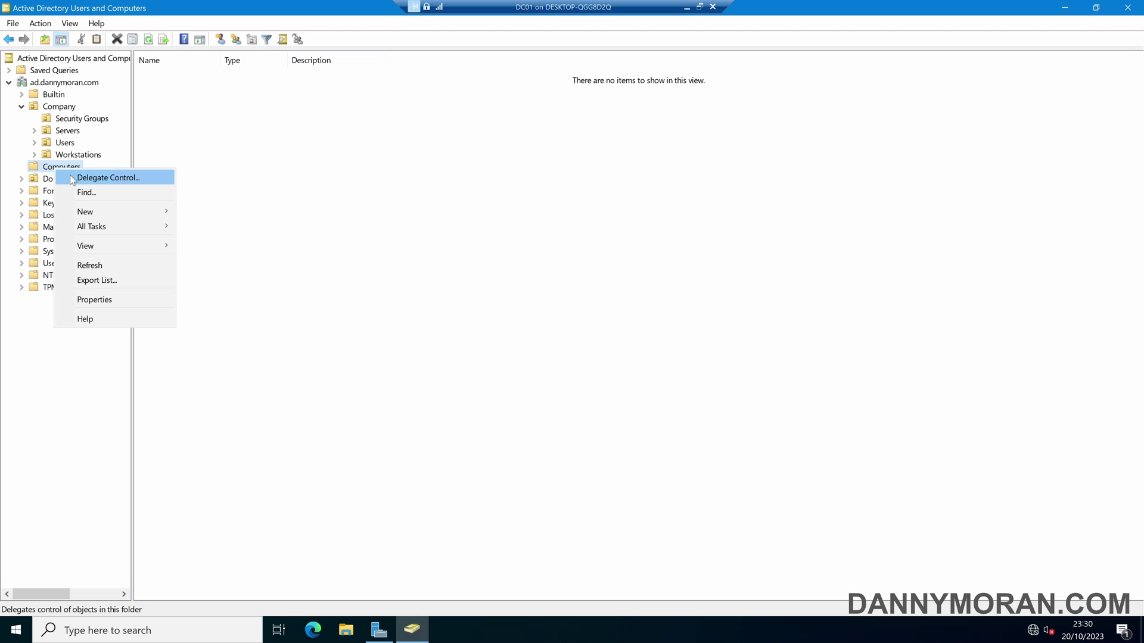
click(72, 178)
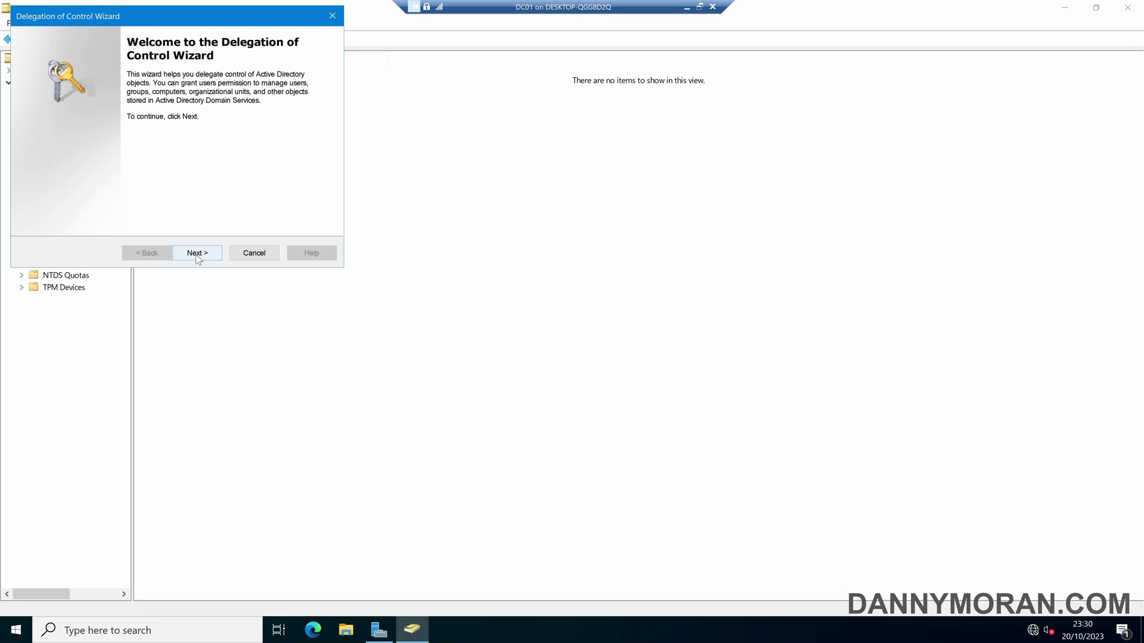
click(197, 256)
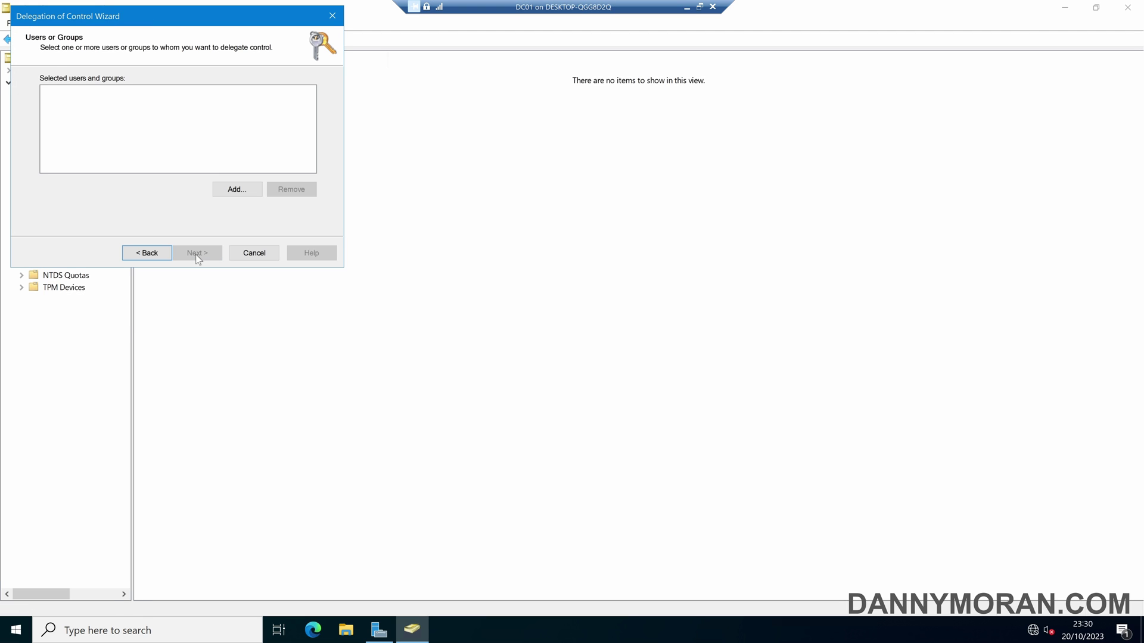
click(237, 190)
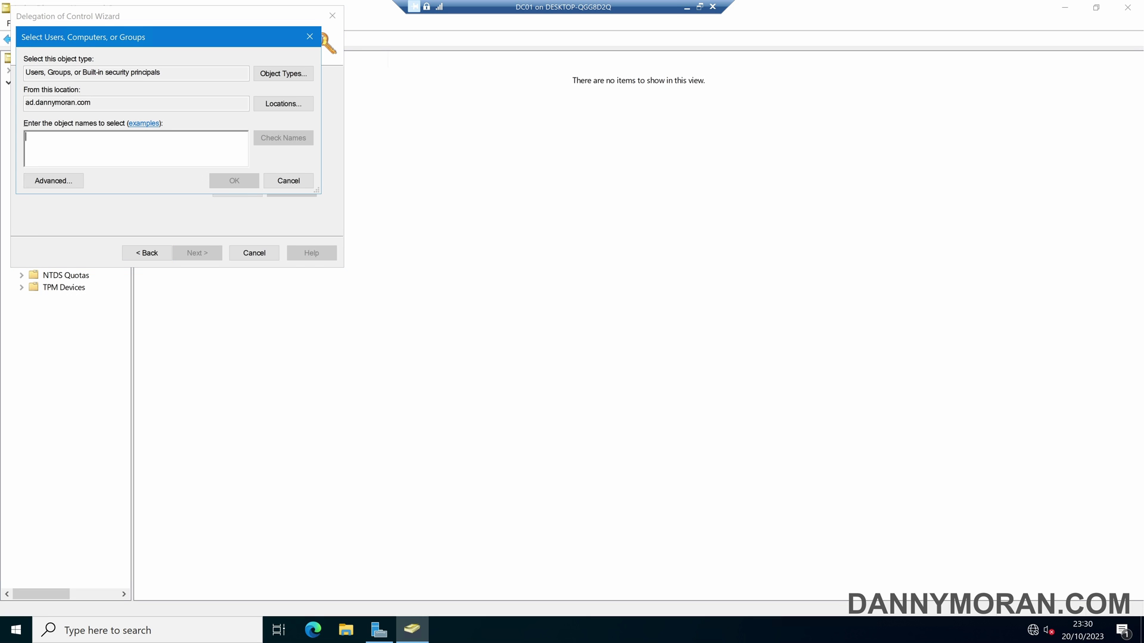
text(enable-domain-join)
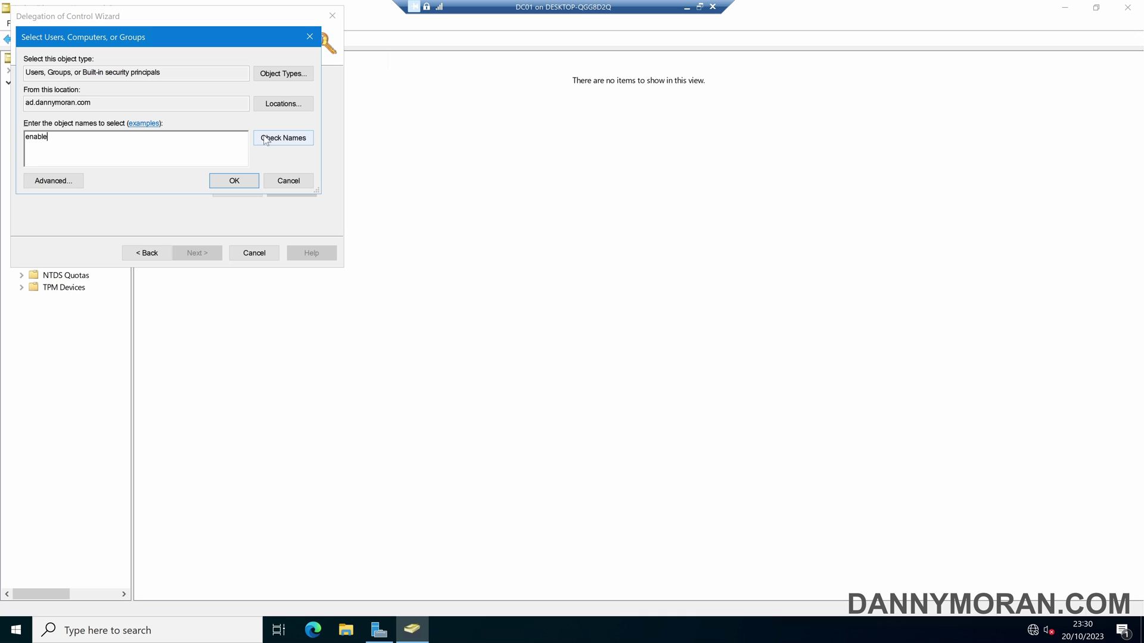
click(241, 178)
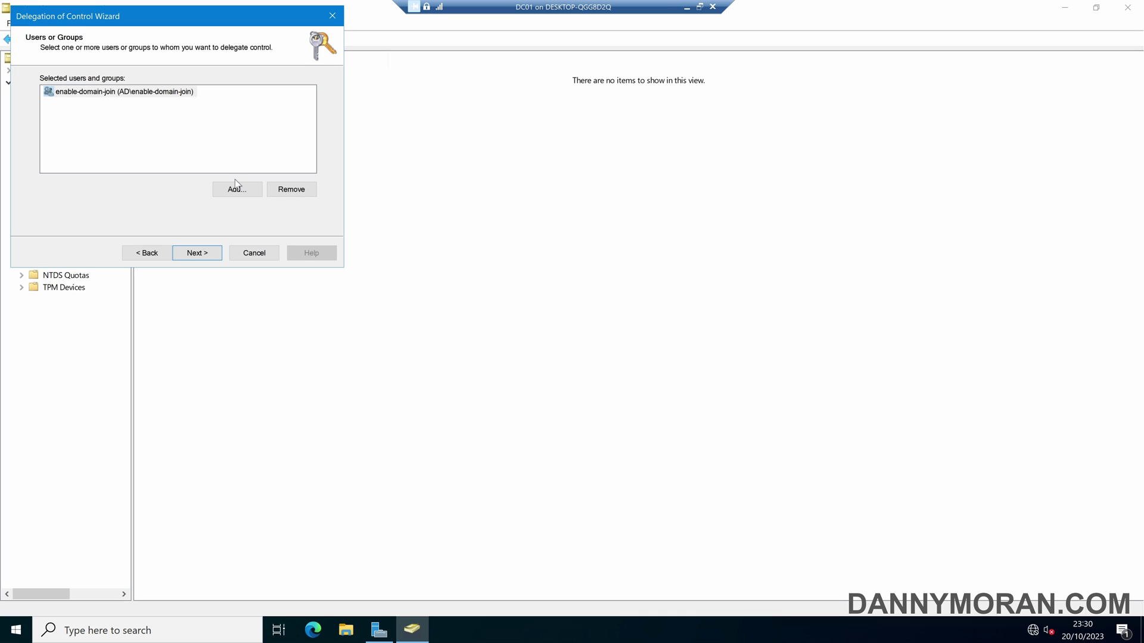
Define a custom delegated task limited to Computer objects, allowing their creation and deletion.
click(200, 256)
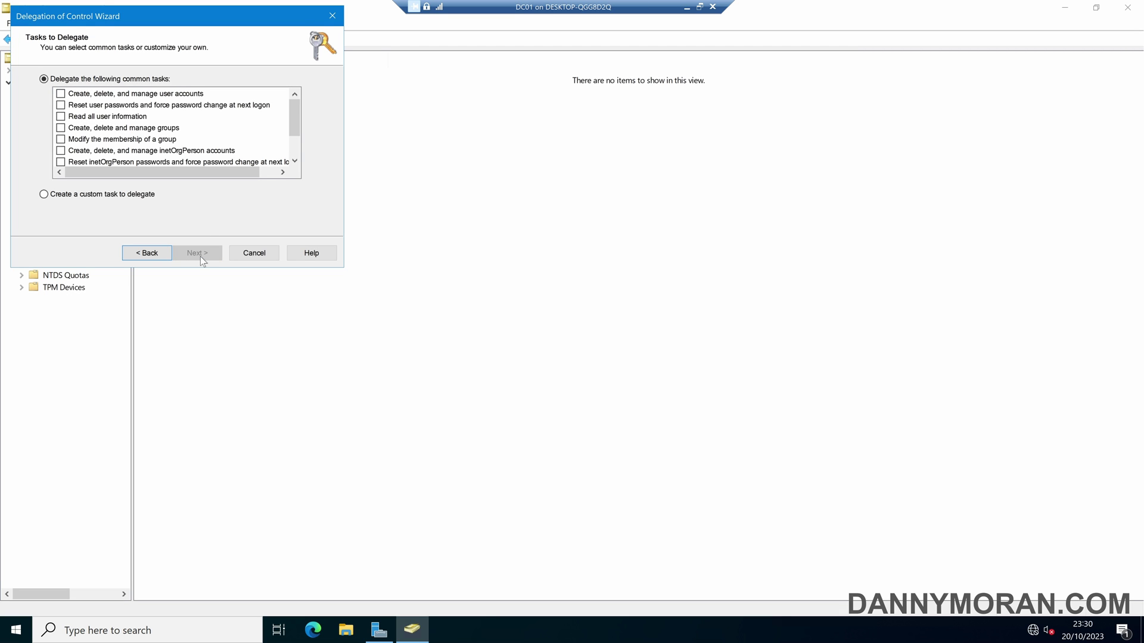
click(44, 197)
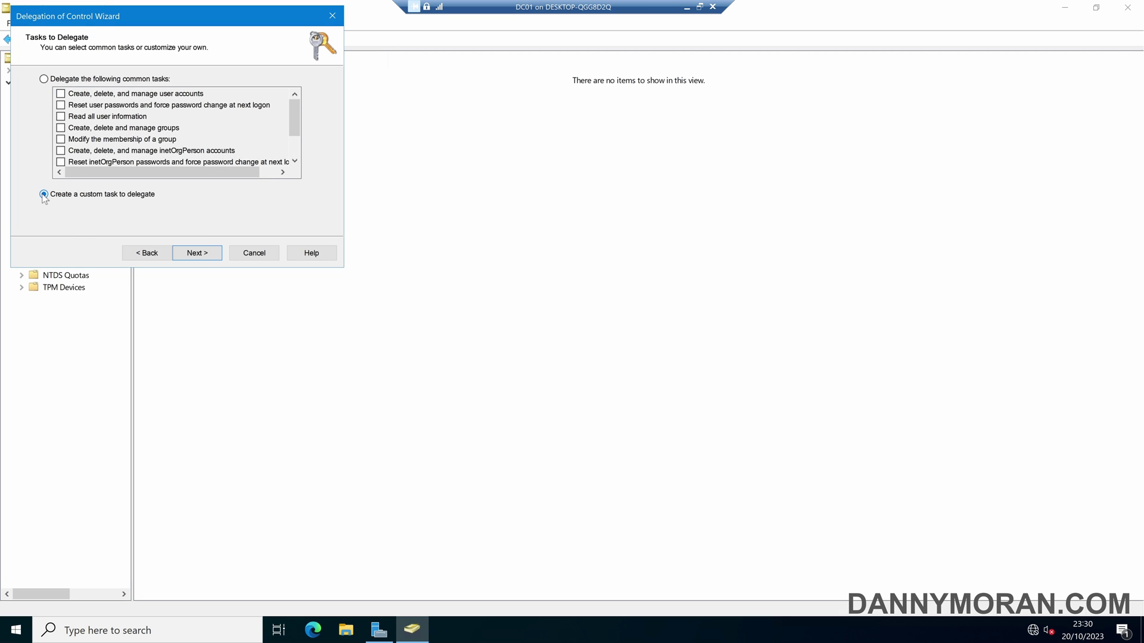
click(215, 253)
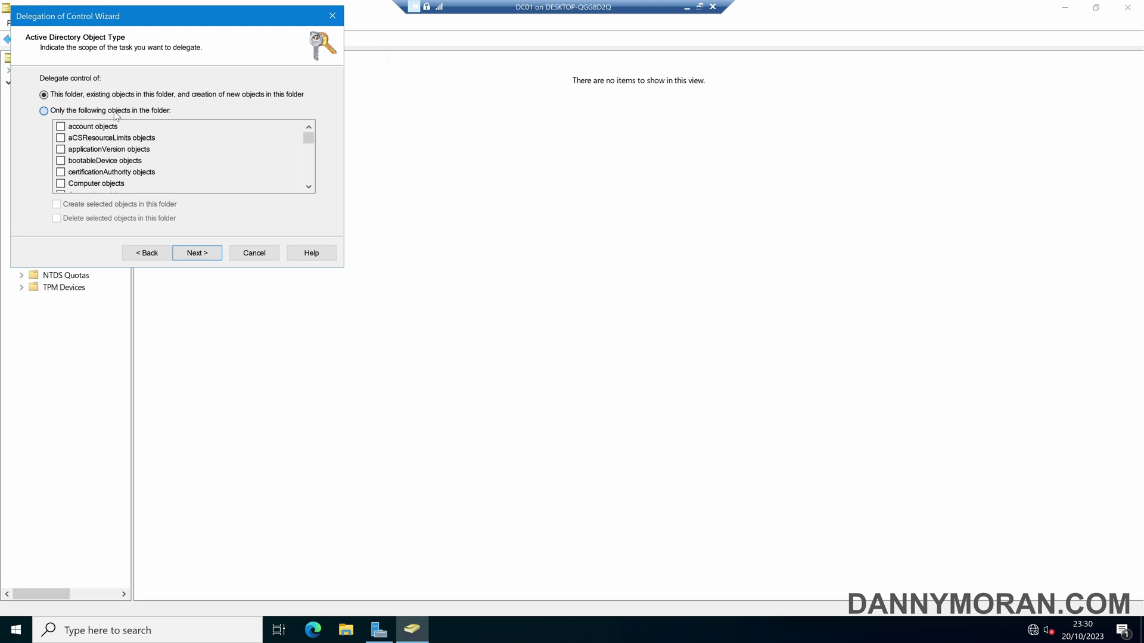
click(114, 112)
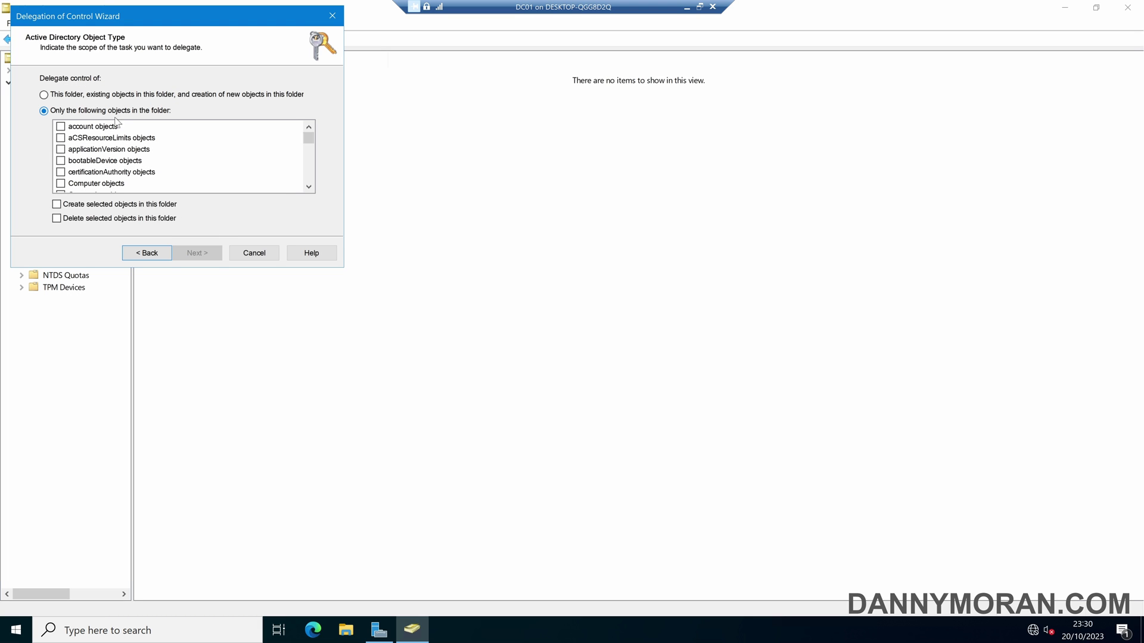
click(61, 183)
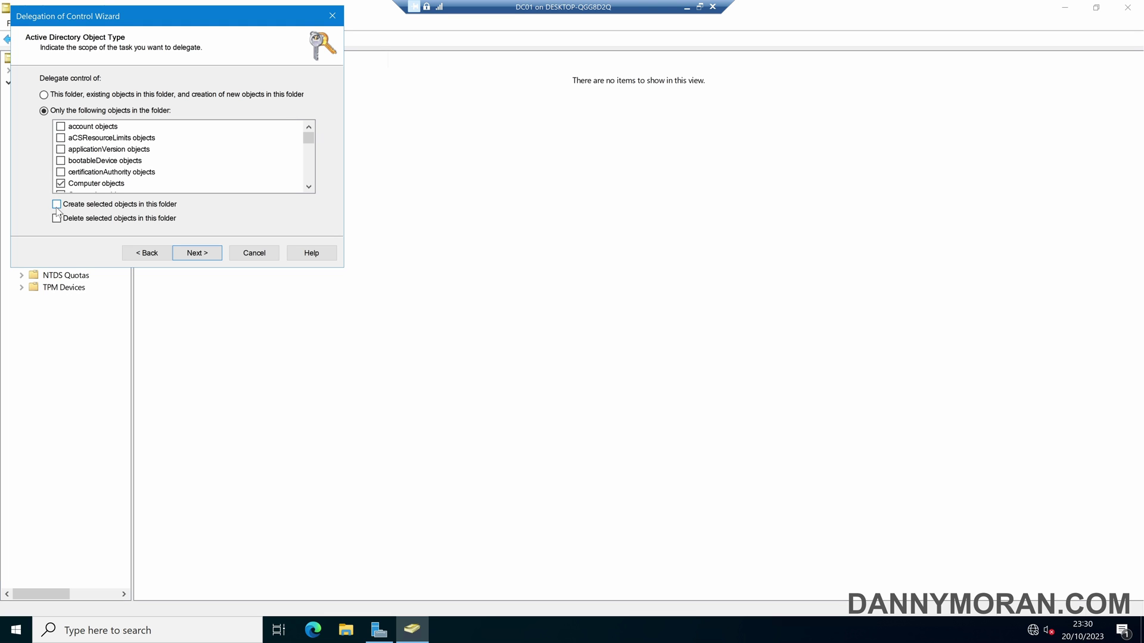
click(56, 208)
click(57, 220)
Grant the group Full Control, including property-specific permissions, and finish the wizard.
click(203, 255)
click(47, 154)
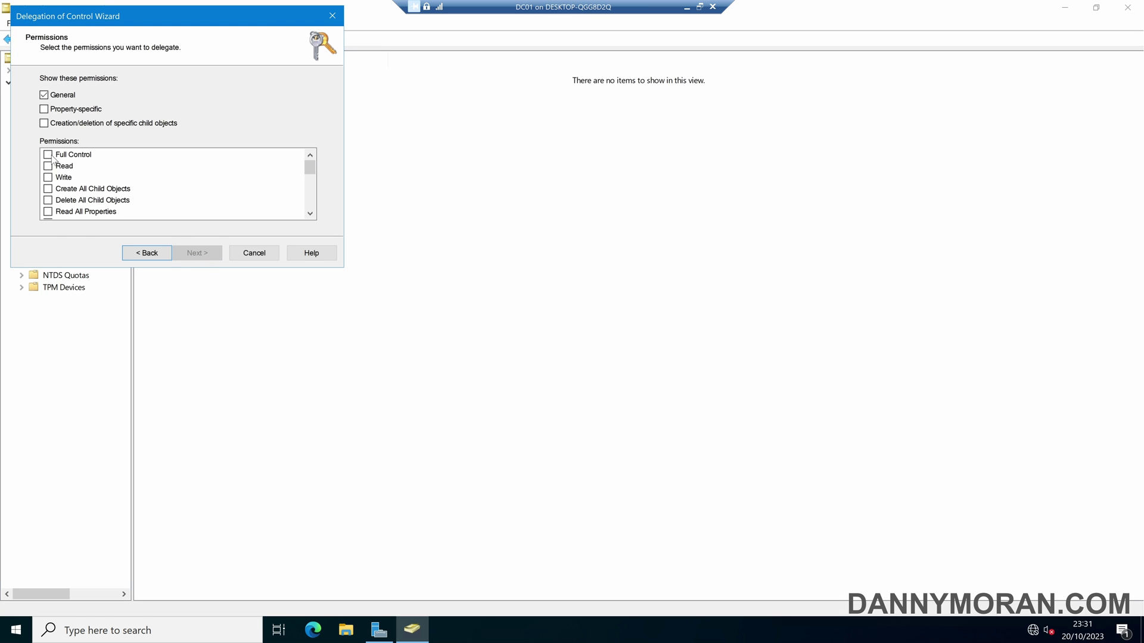
click(44, 109)
click(43, 122)
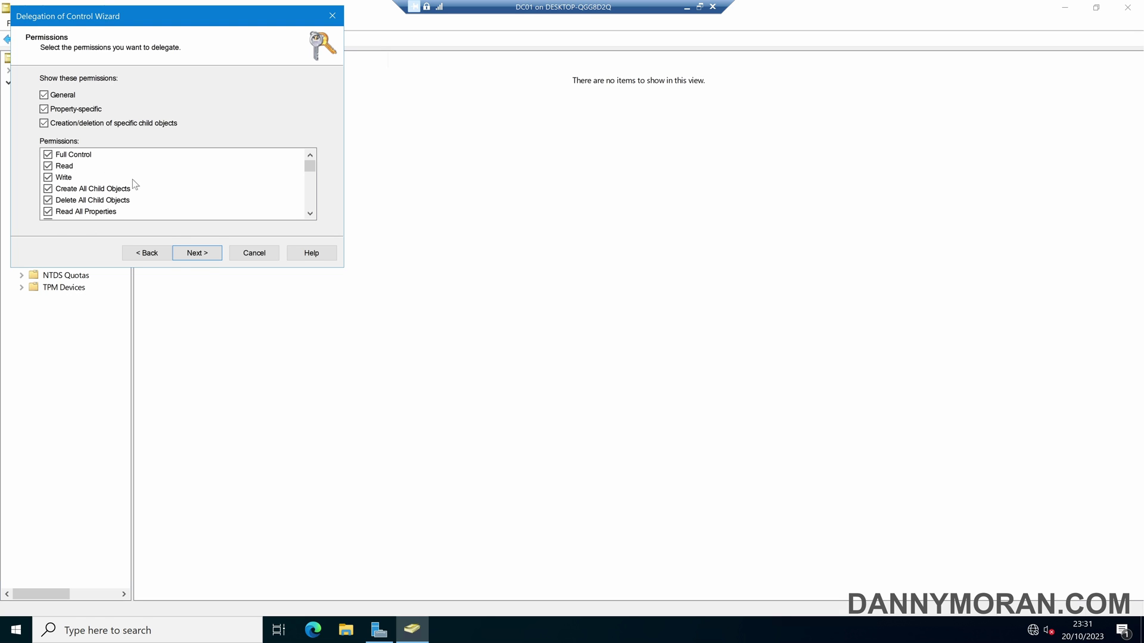
click(206, 256)
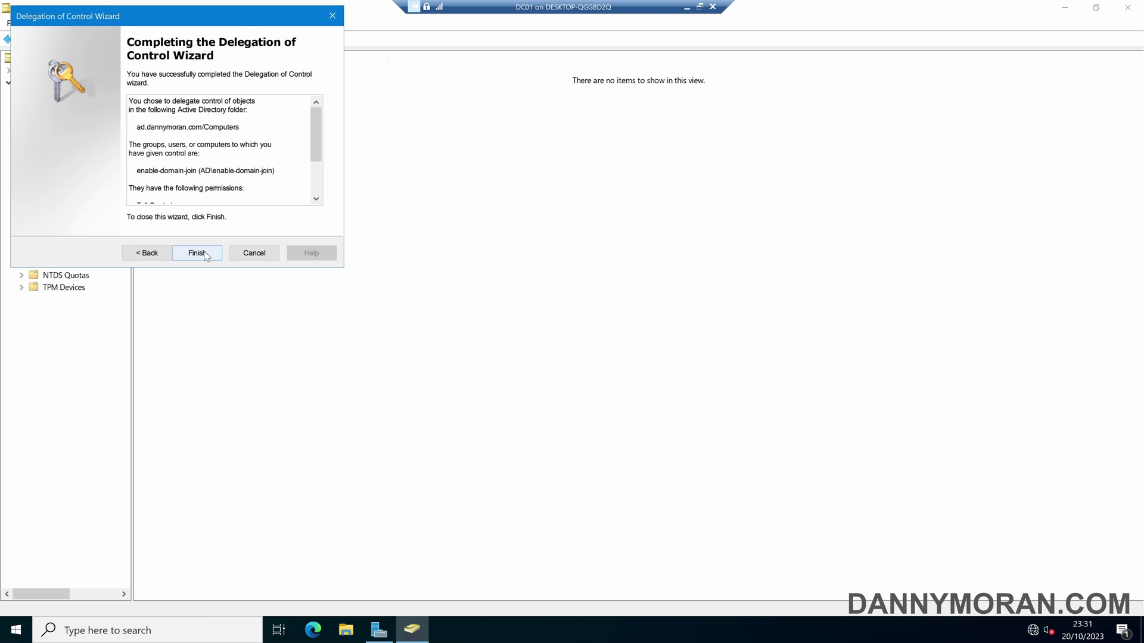
click(205, 255)
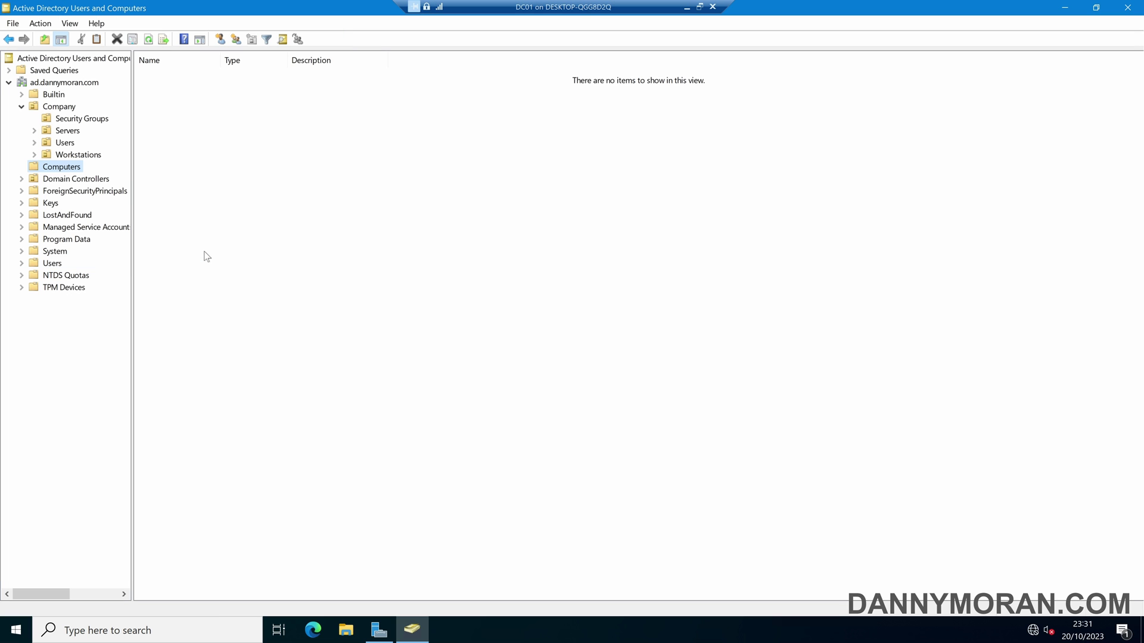
Review enable-domain-join's entry on the Computers container's Security tab, then close its Properties.
right_click(65, 172)
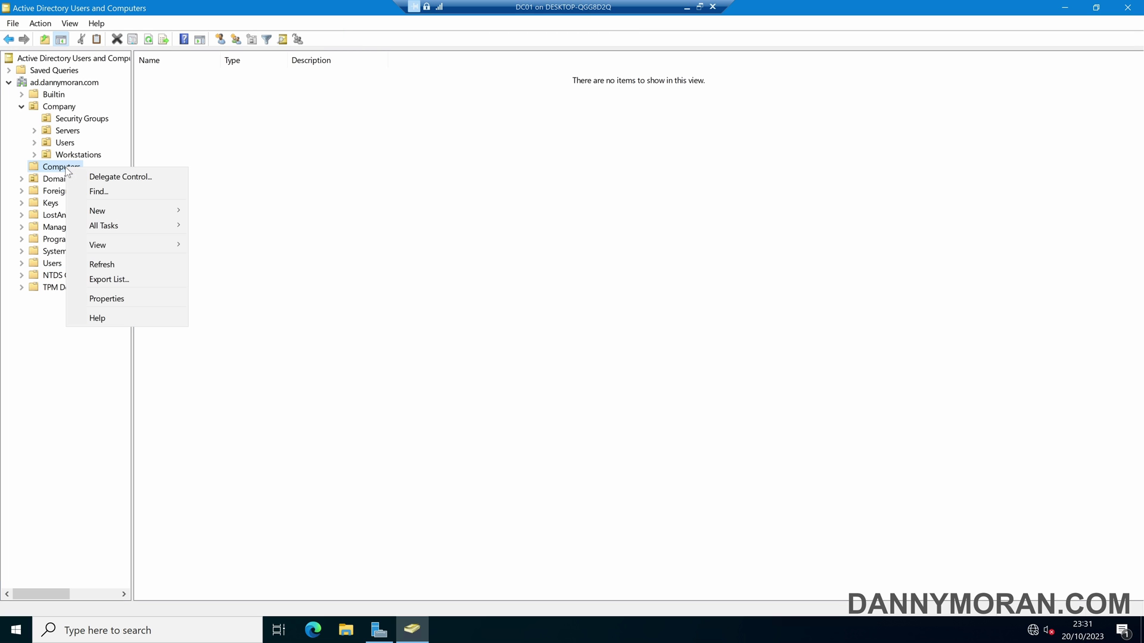
click(122, 296)
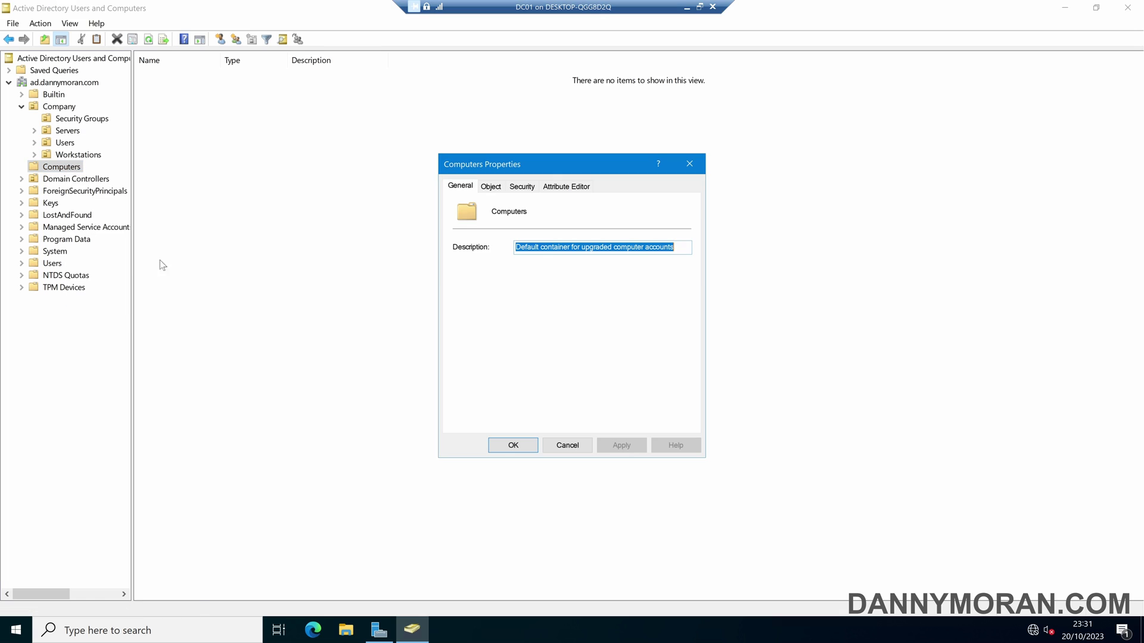
click(511, 189)
click(505, 264)
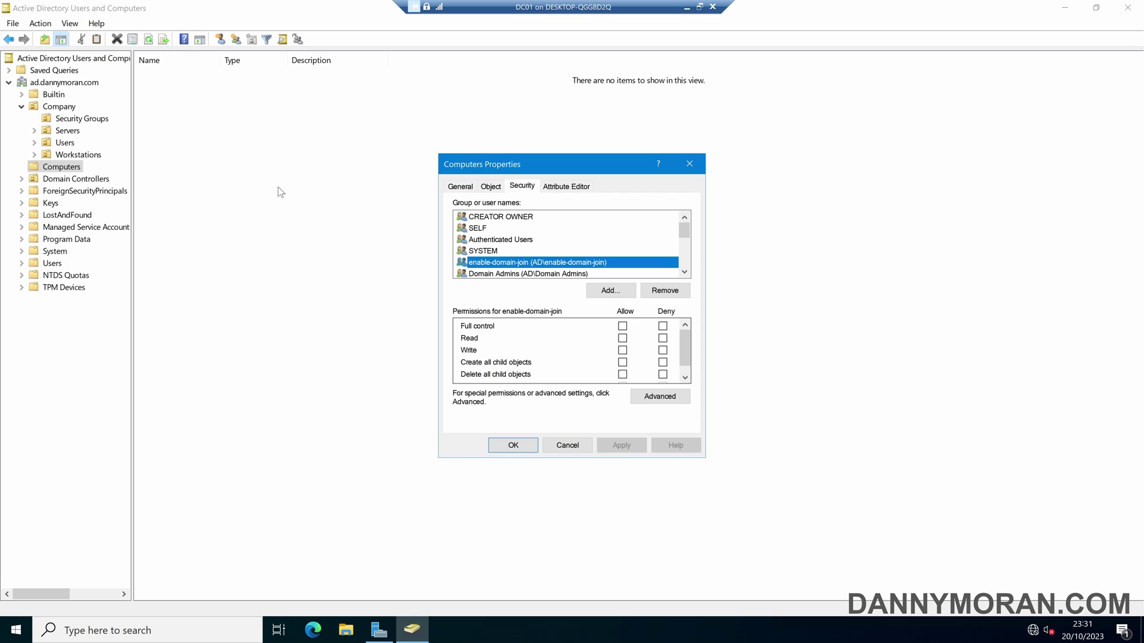
click(689, 168)
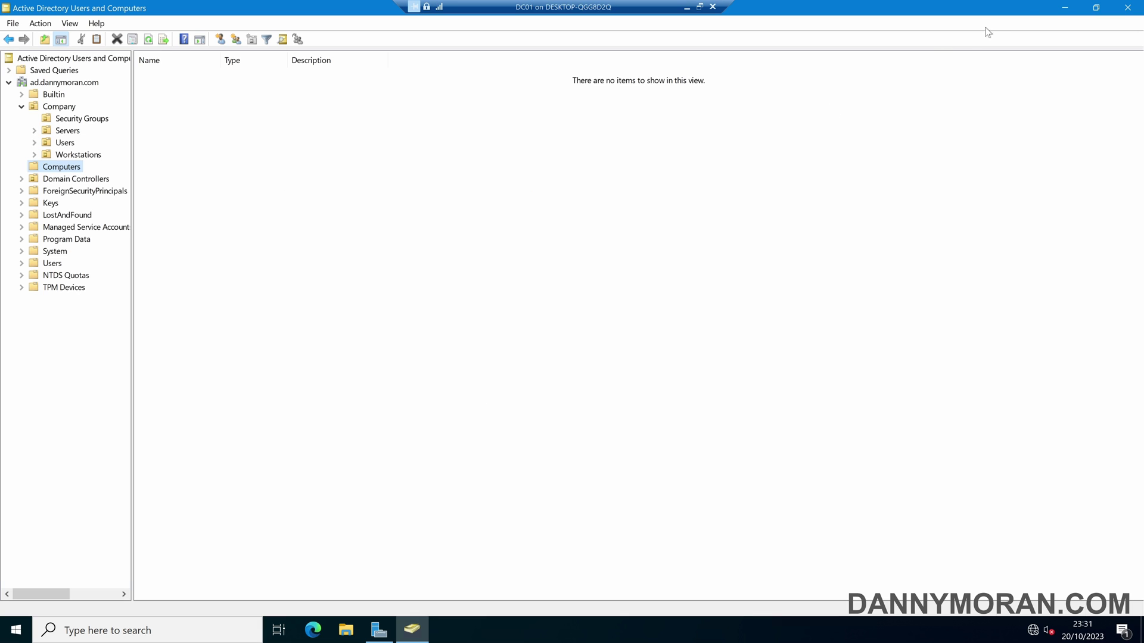
Launch Group Policy Management and select the Default Domain Controllers Policy under Domain Controllers.
click(1064, 7)
click(1047, 36)
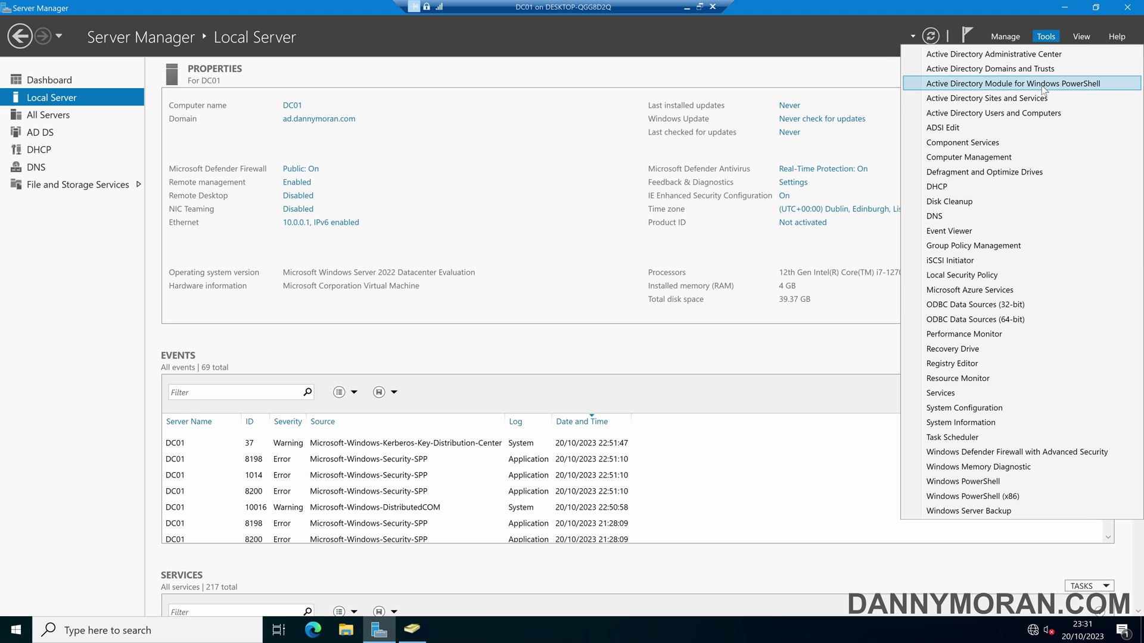
click(1008, 245)
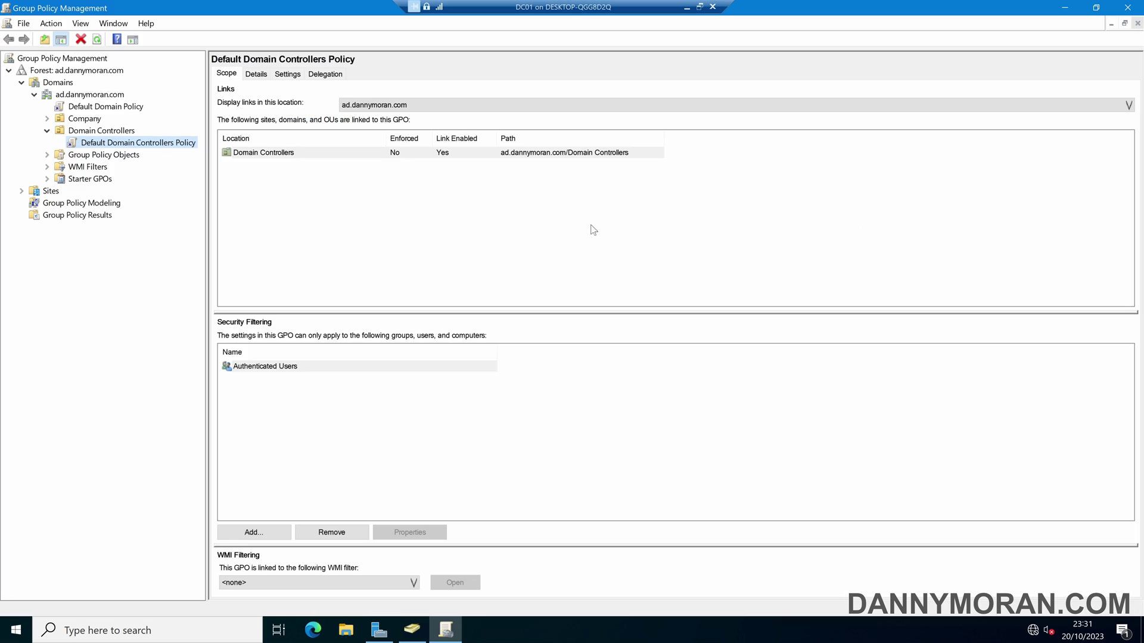
click(158, 143)
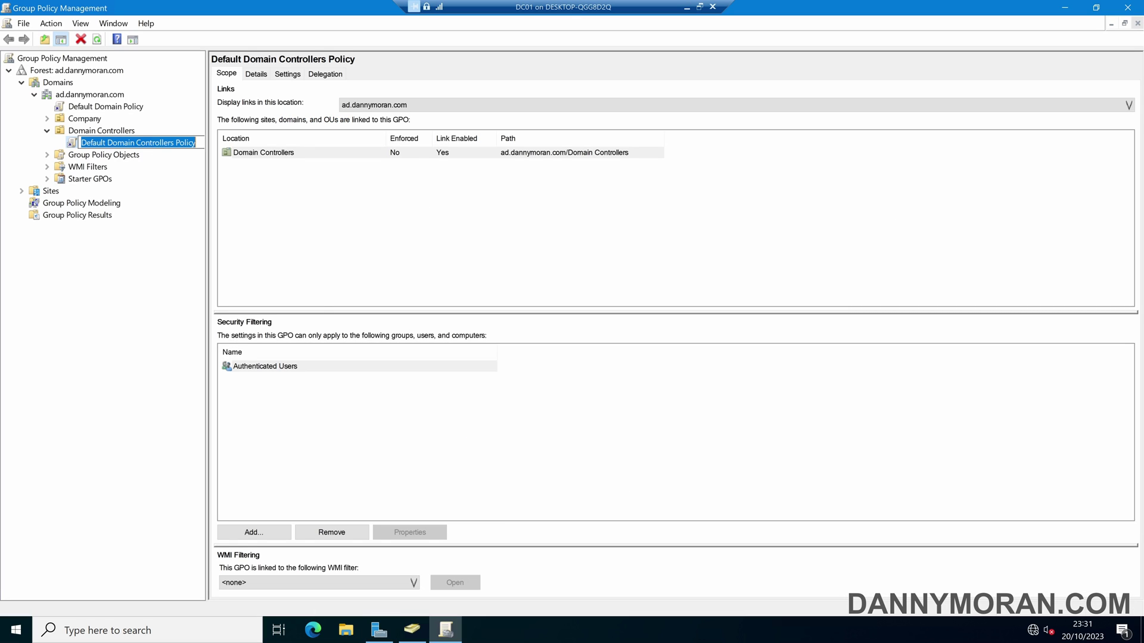
key(Escape)
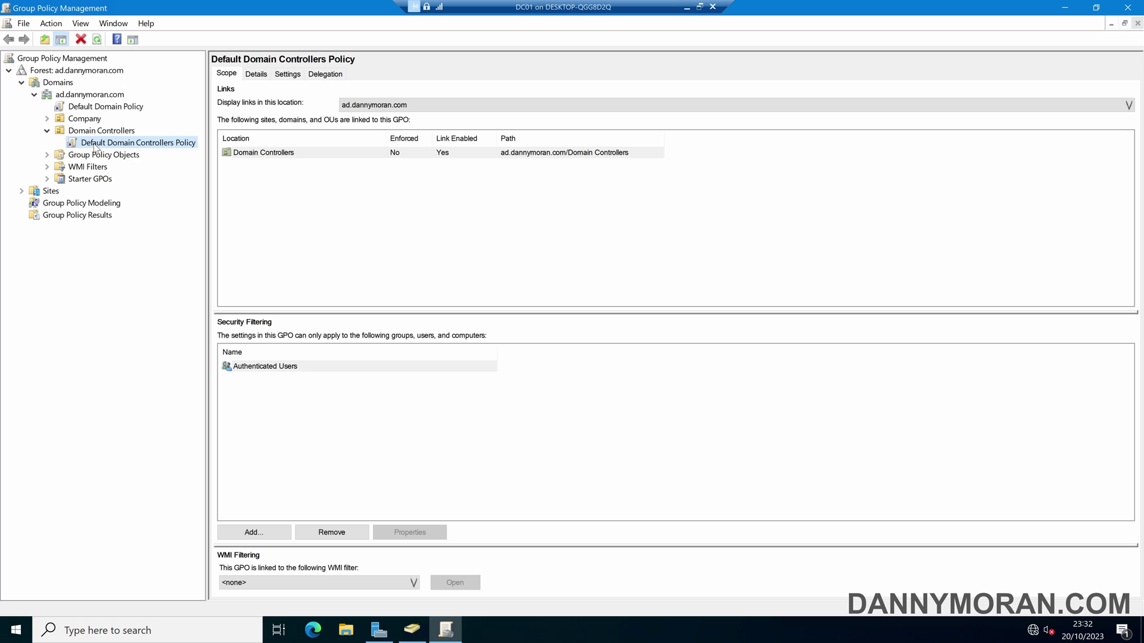
Expand the full settings report and highlight Add workstations to domain granted to Authenticated Users.
click(278, 76)
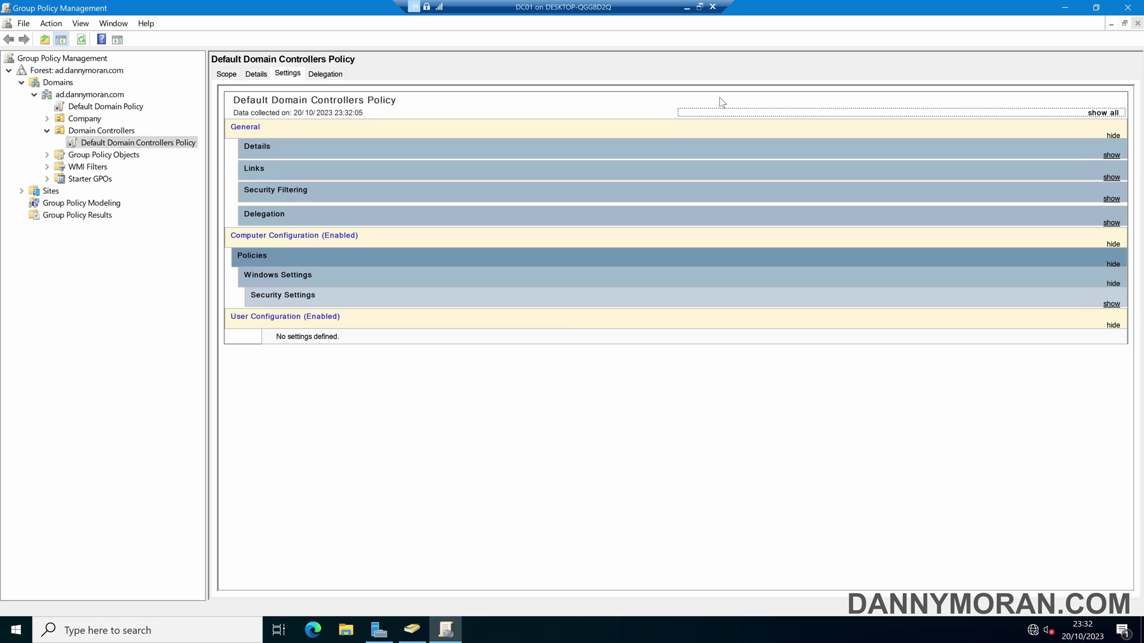
click(1111, 114)
scroll(406, 349, down, 10)
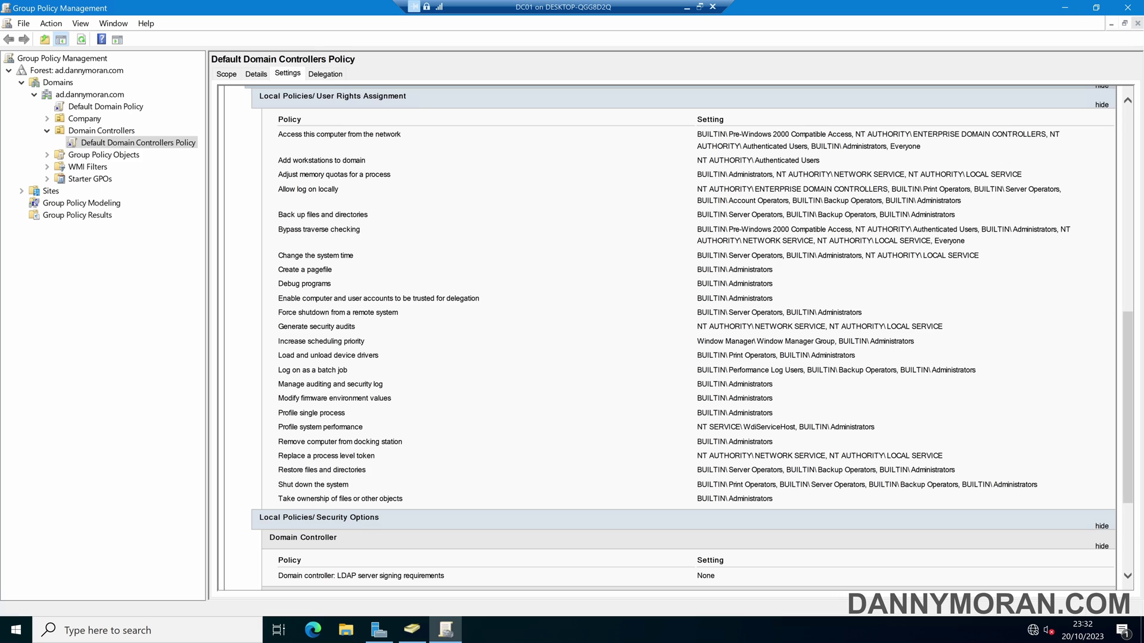
drag(277, 161, 383, 165)
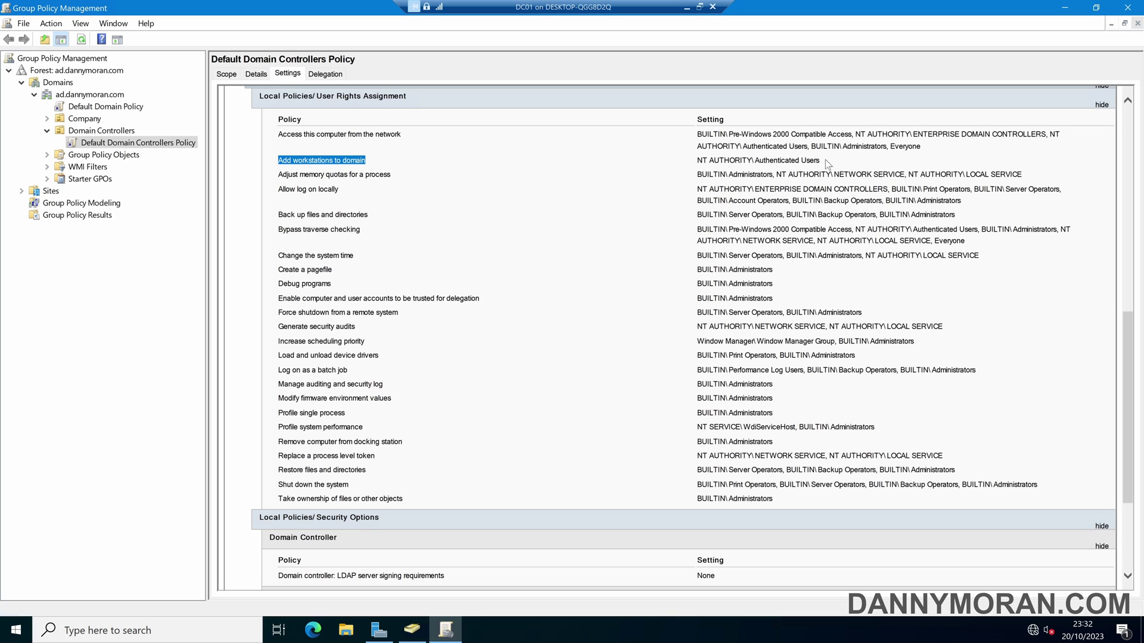
drag(825, 160, 699, 165)
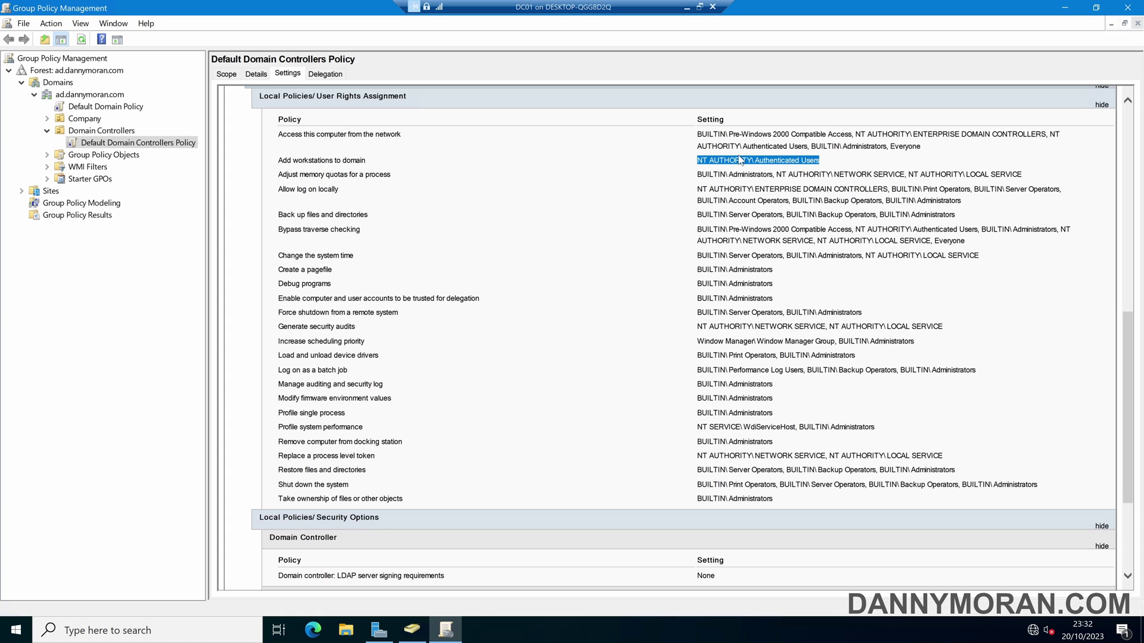
Edit the policy and navigate to Security Settings > Local Policies > User Rights Assignment > Add workstations to domain.
right_click(143, 146)
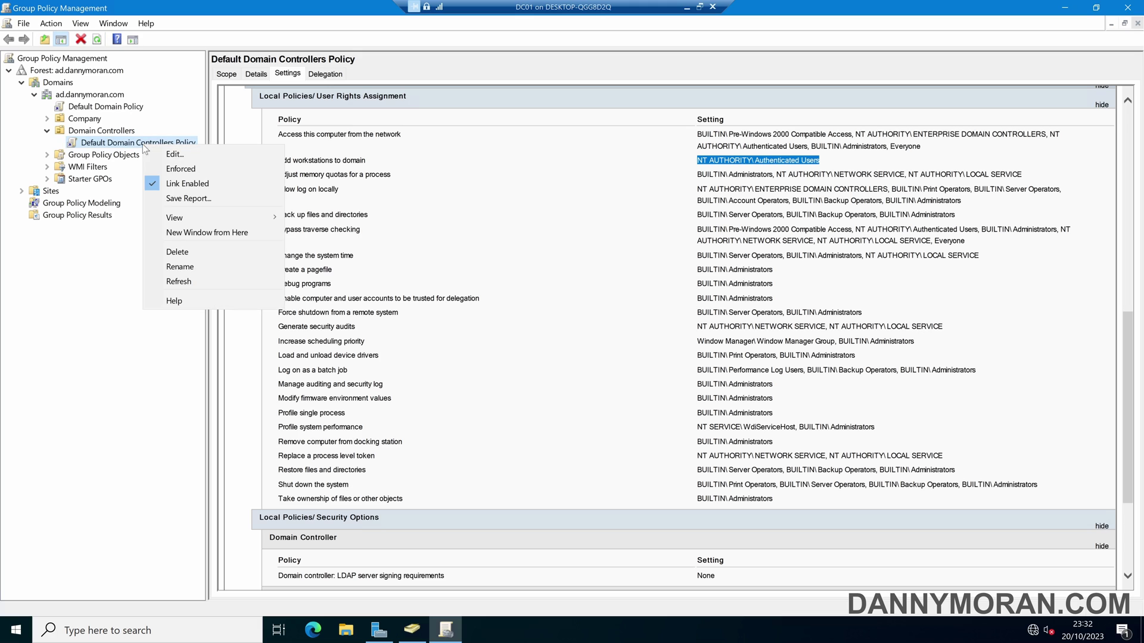
click(174, 156)
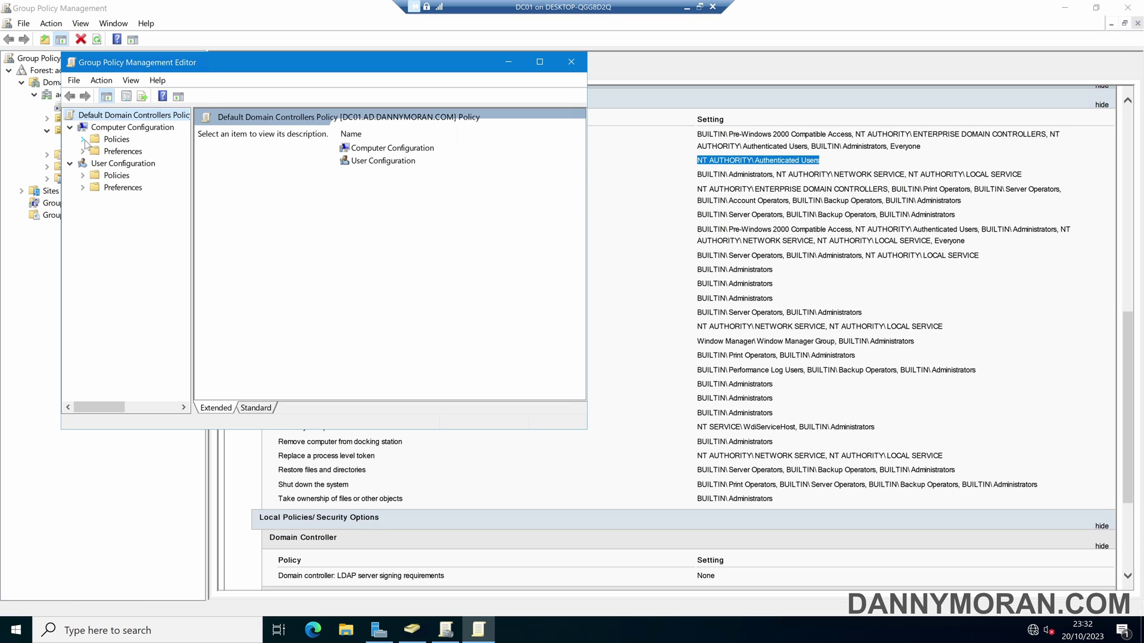
click(83, 139)
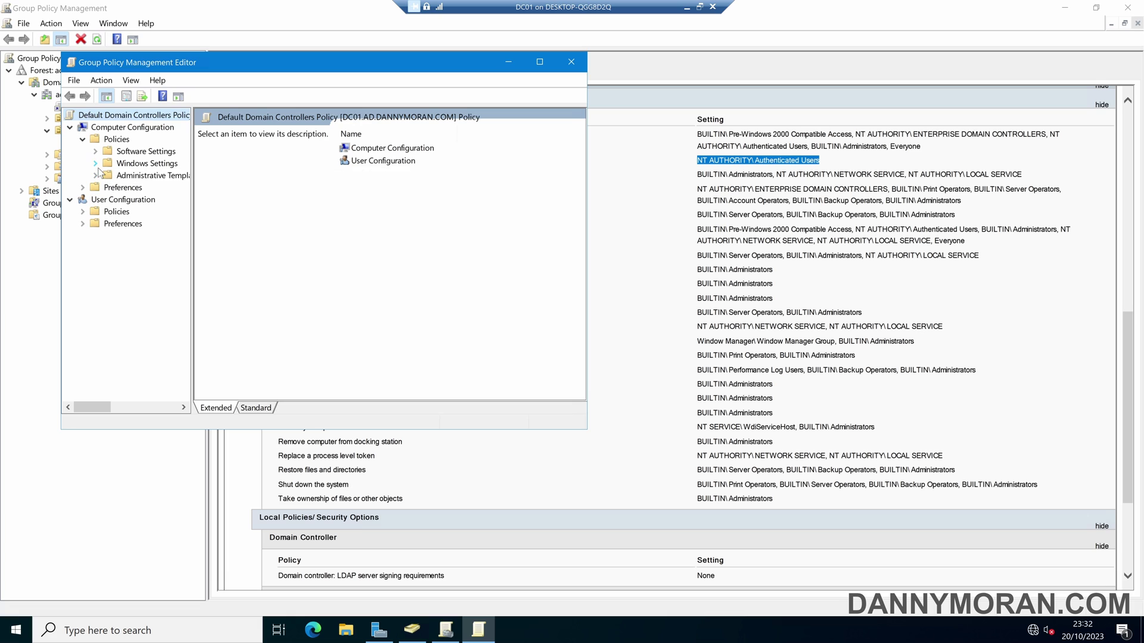
click(95, 163)
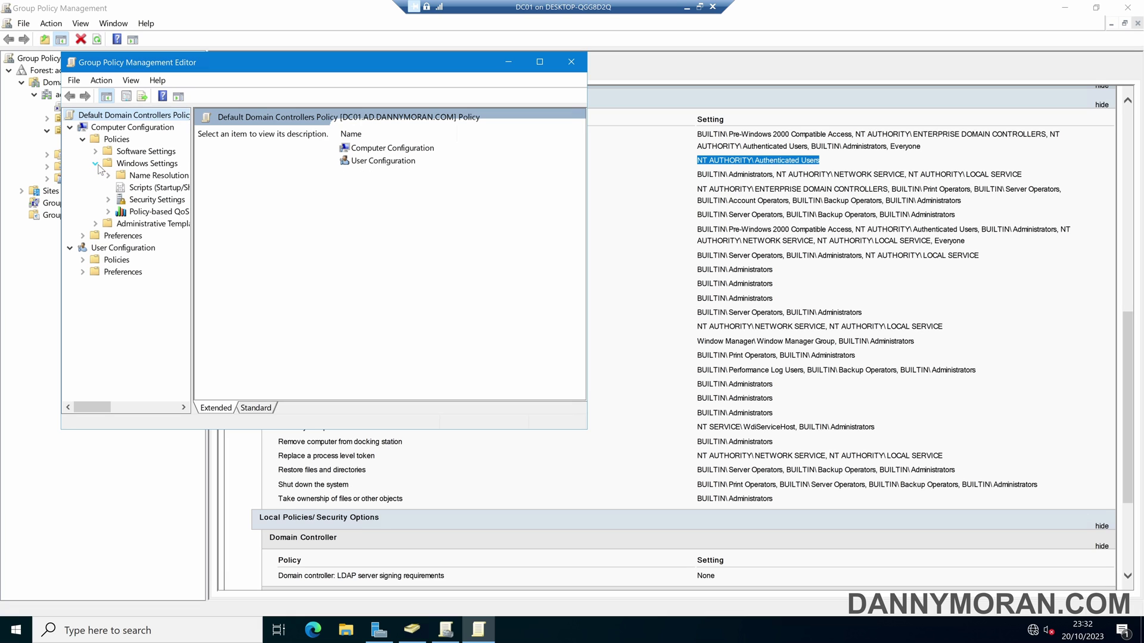
click(108, 200)
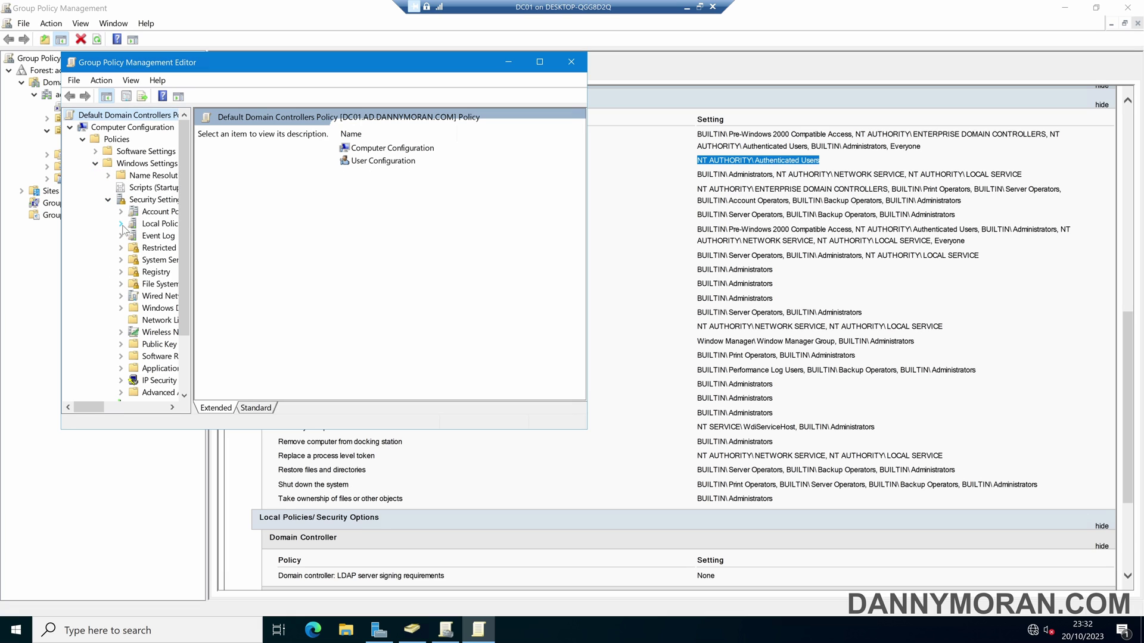
click(121, 224)
click(165, 250)
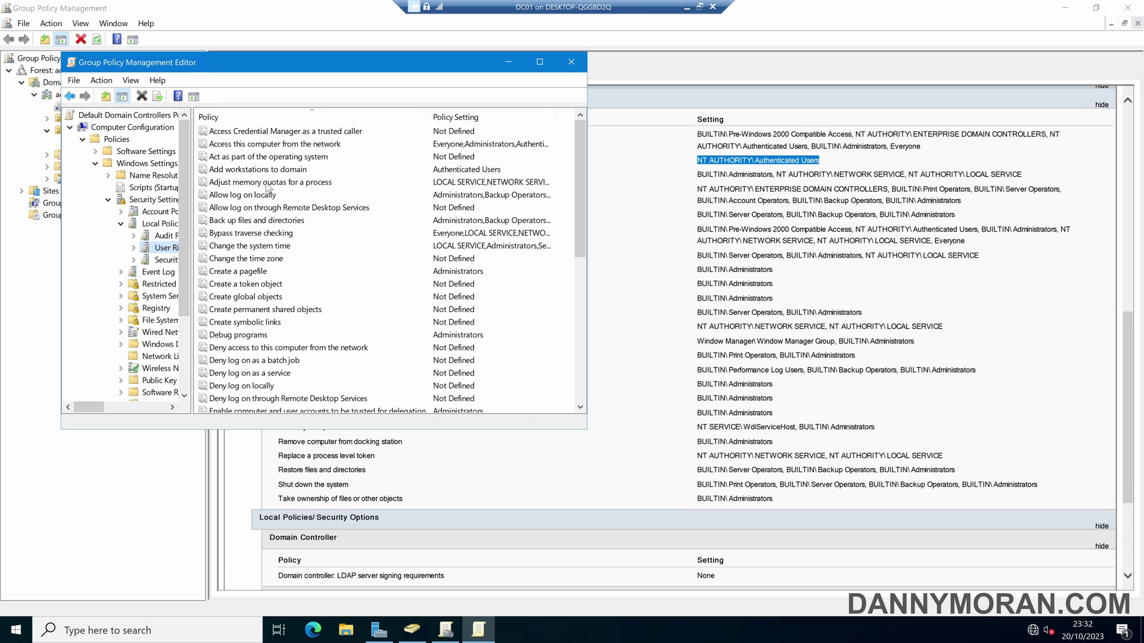
click(251, 171)
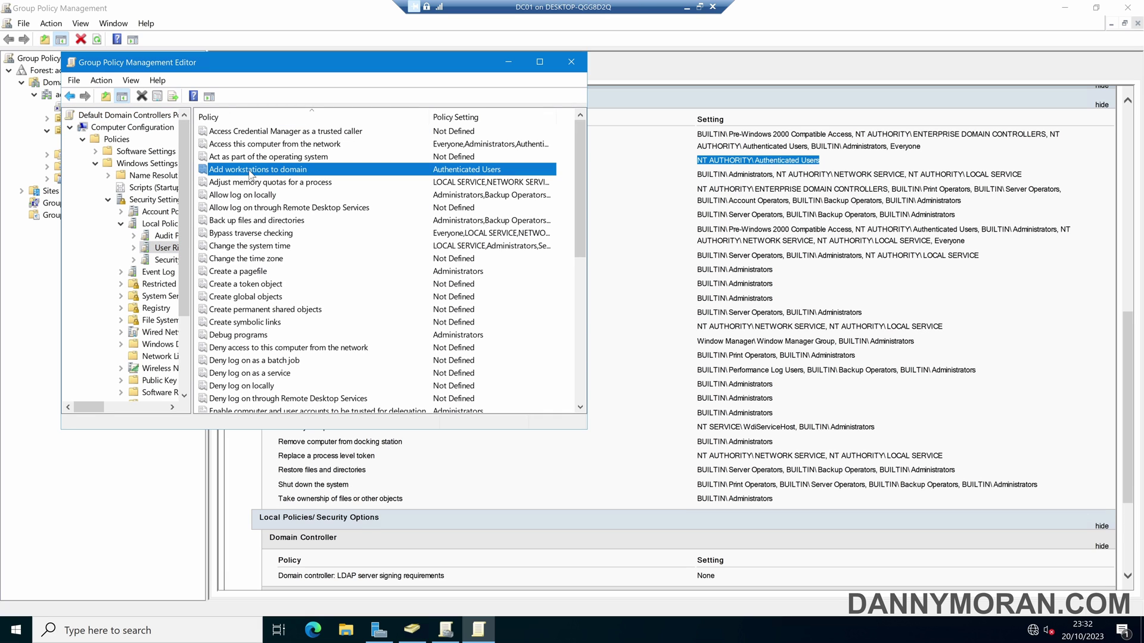
Remove Authenticated Users from Add workstations to domain and add Domain Admins instead.
double_click(251, 172)
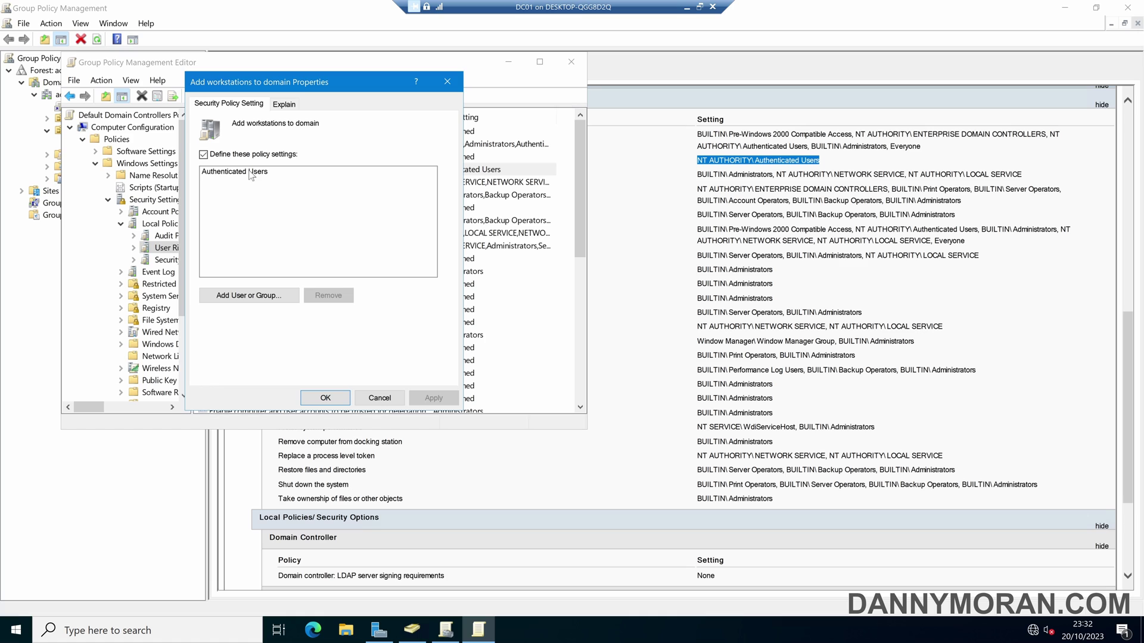
click(245, 176)
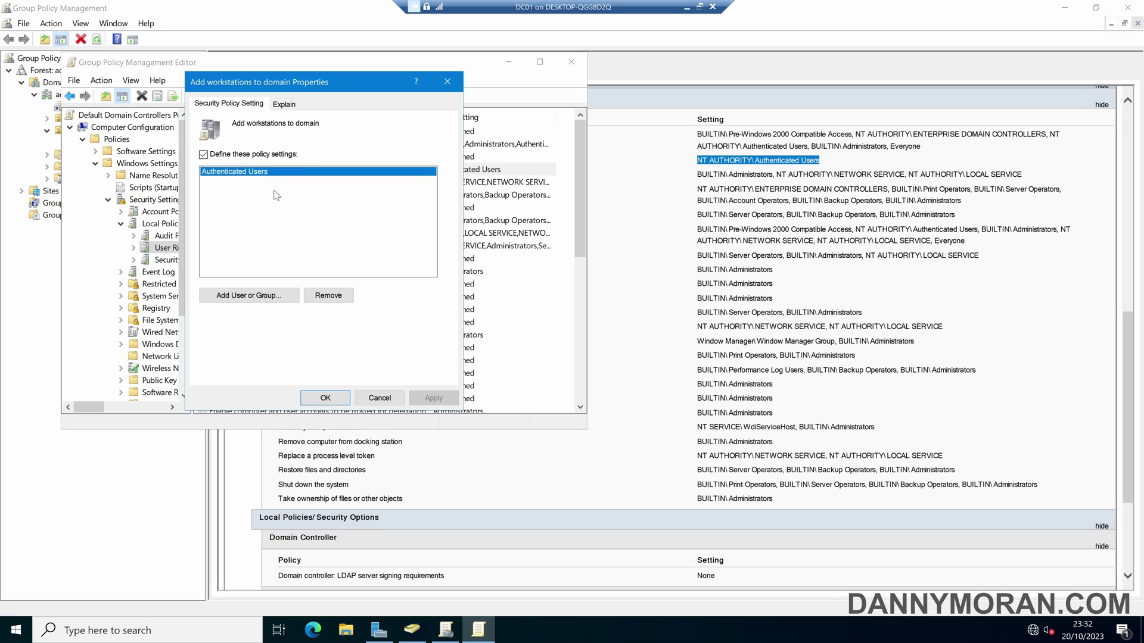
click(331, 300)
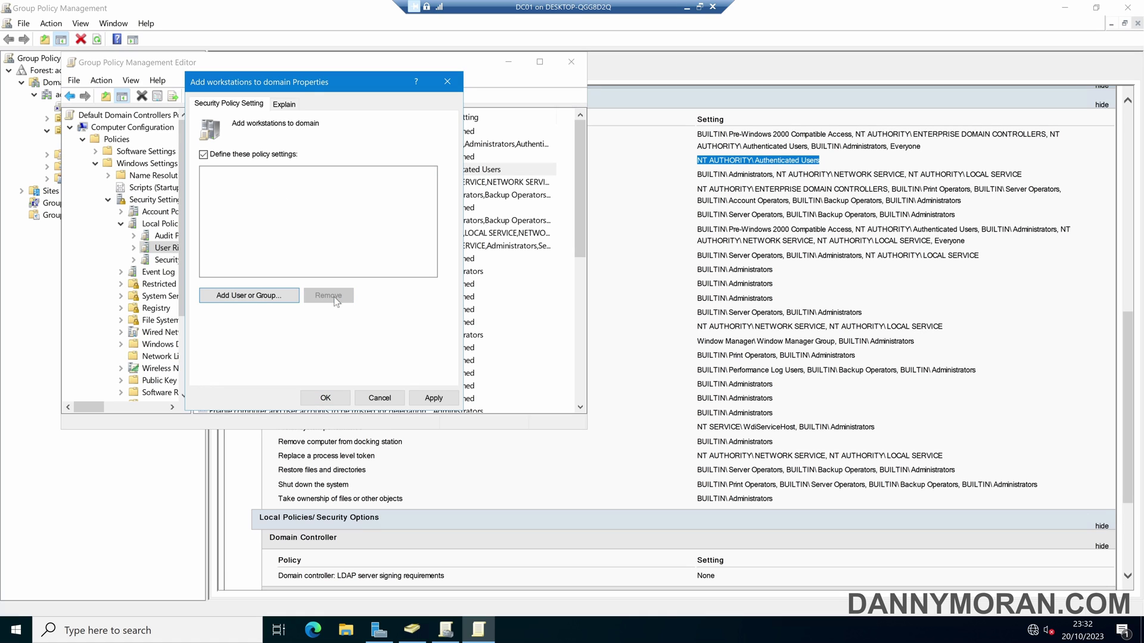
click(259, 296)
click(405, 237)
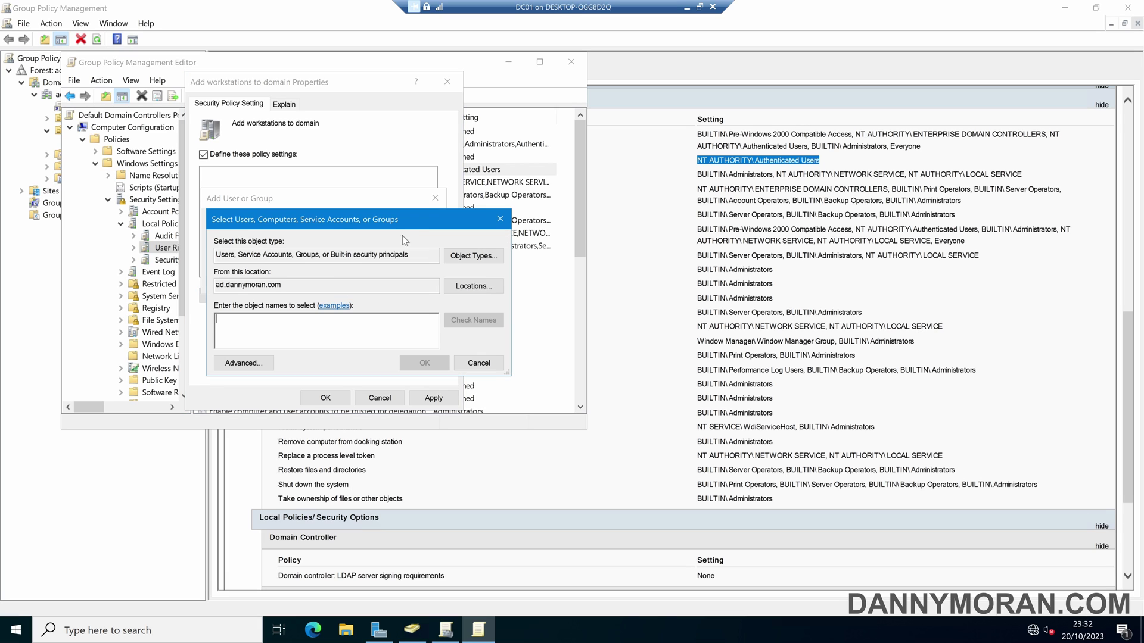
text(domain admin)
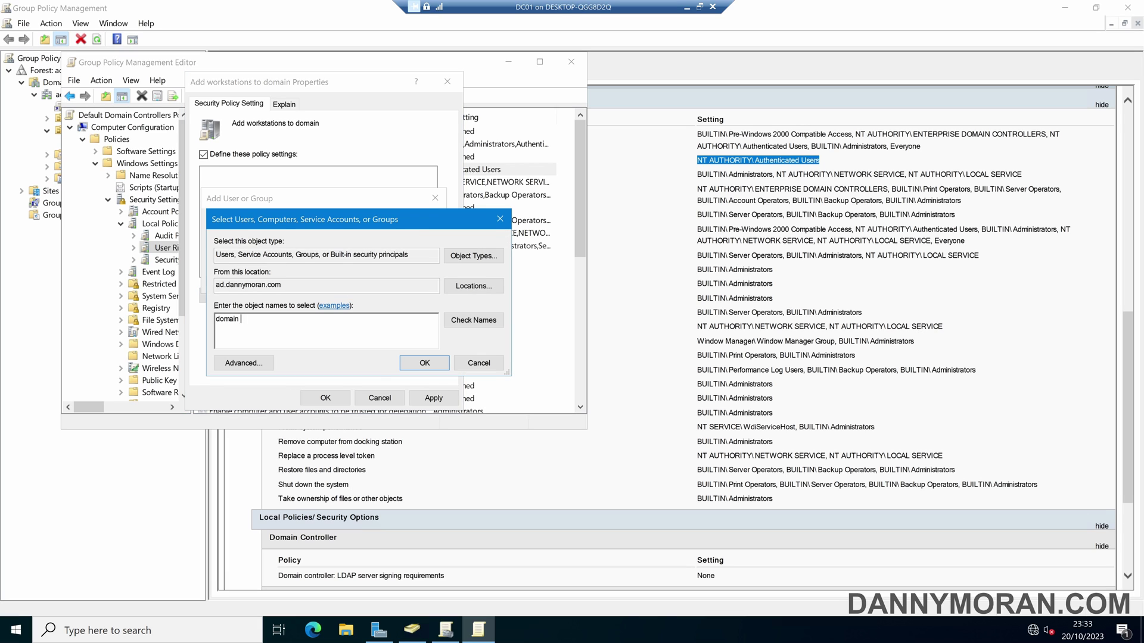
click(473, 320)
click(424, 363)
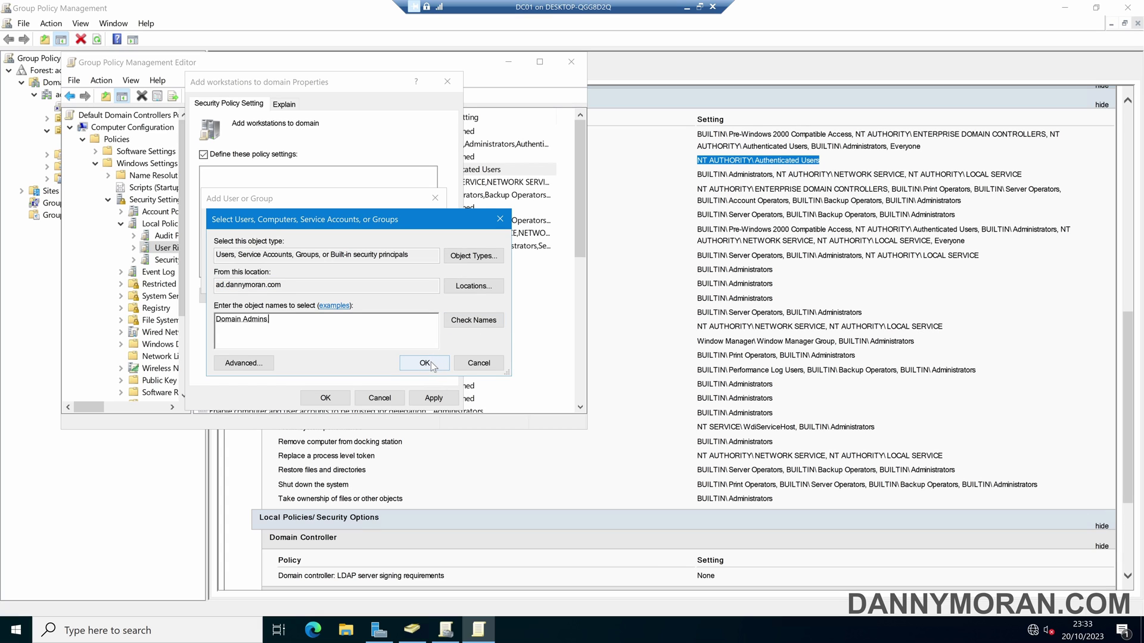
click(368, 282)
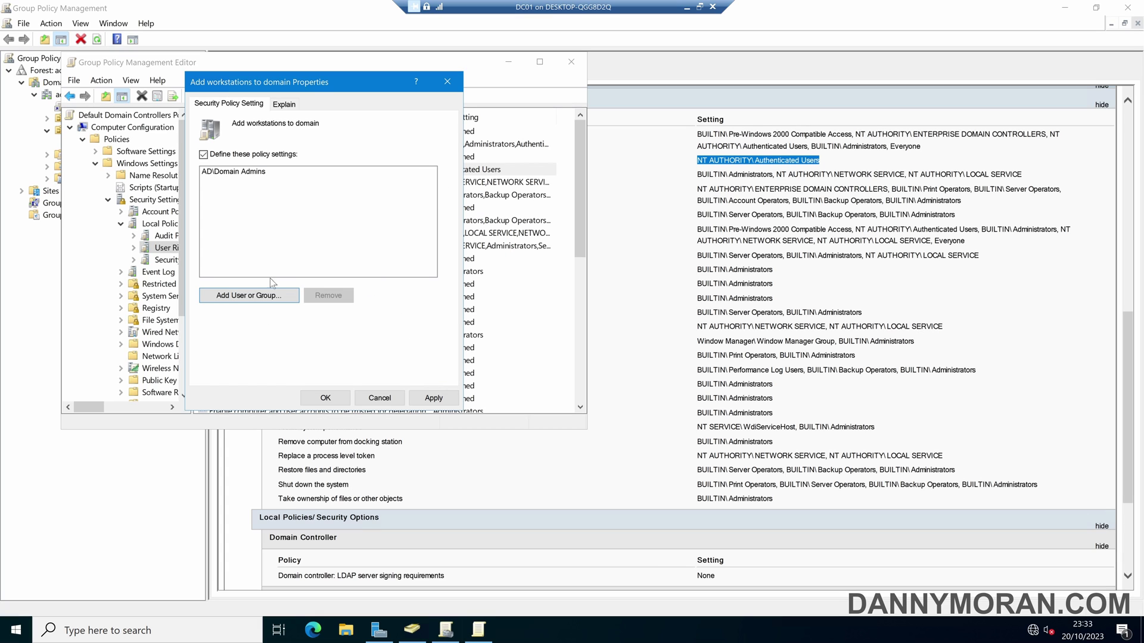
Add the enable-domain-join group to the right as well and apply the change.
click(265, 297)
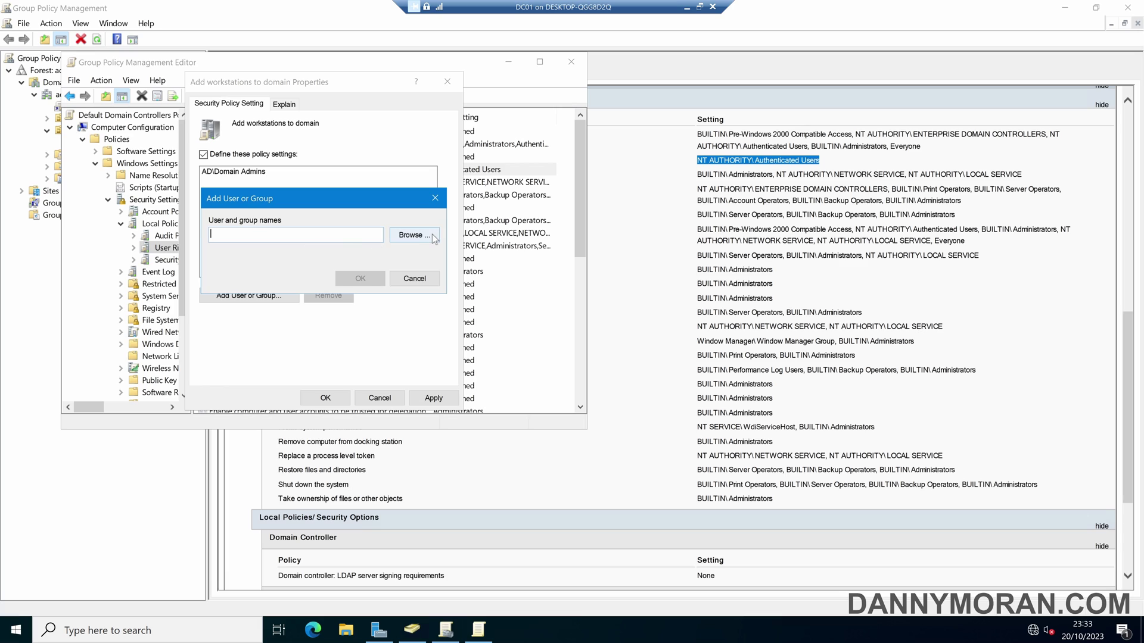
click(433, 236)
text(e)
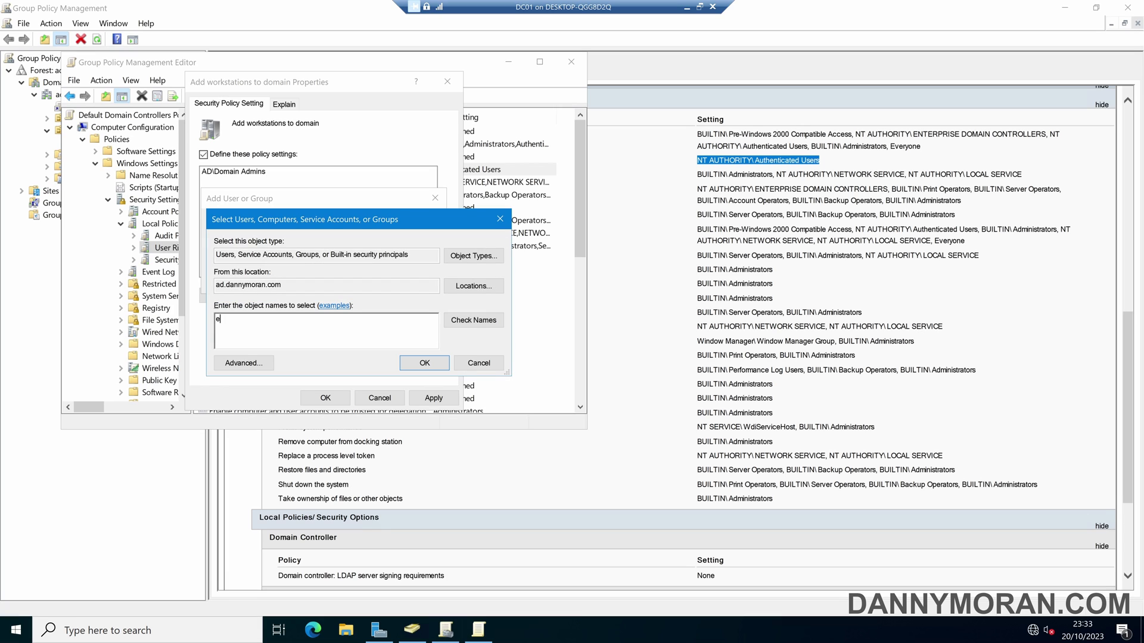
text(nable-domain-join)
click(473, 320)
click(424, 362)
click(360, 278)
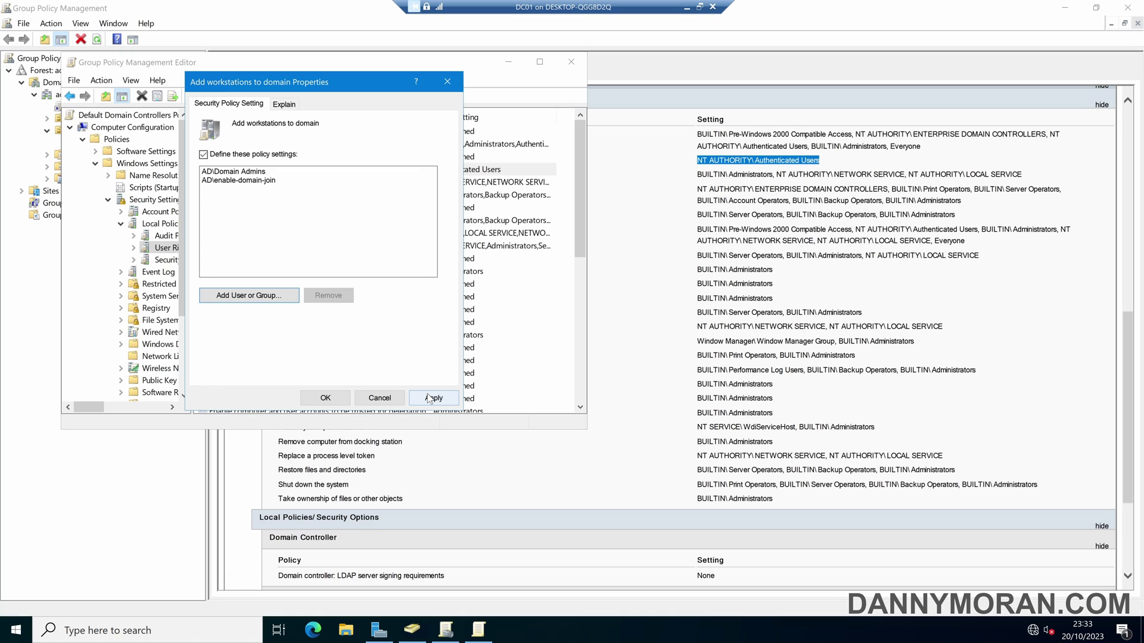
click(429, 398)
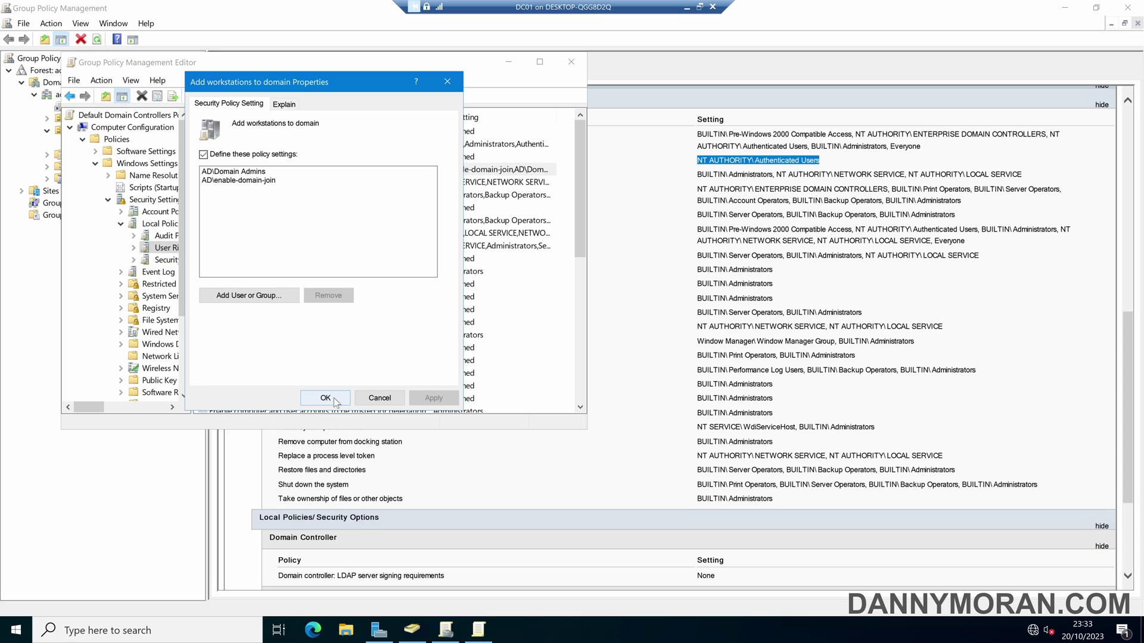
click(325, 398)
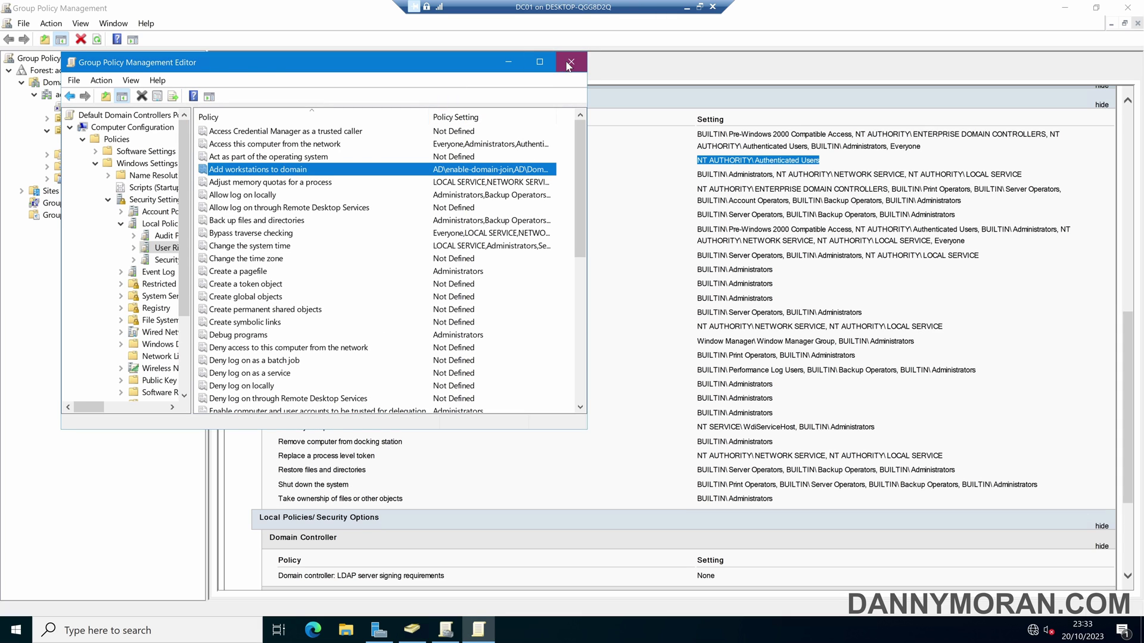
Refresh the GPO settings report and verify Add workstations to domain lists enable-domain-join and Domain Admins.
click(569, 63)
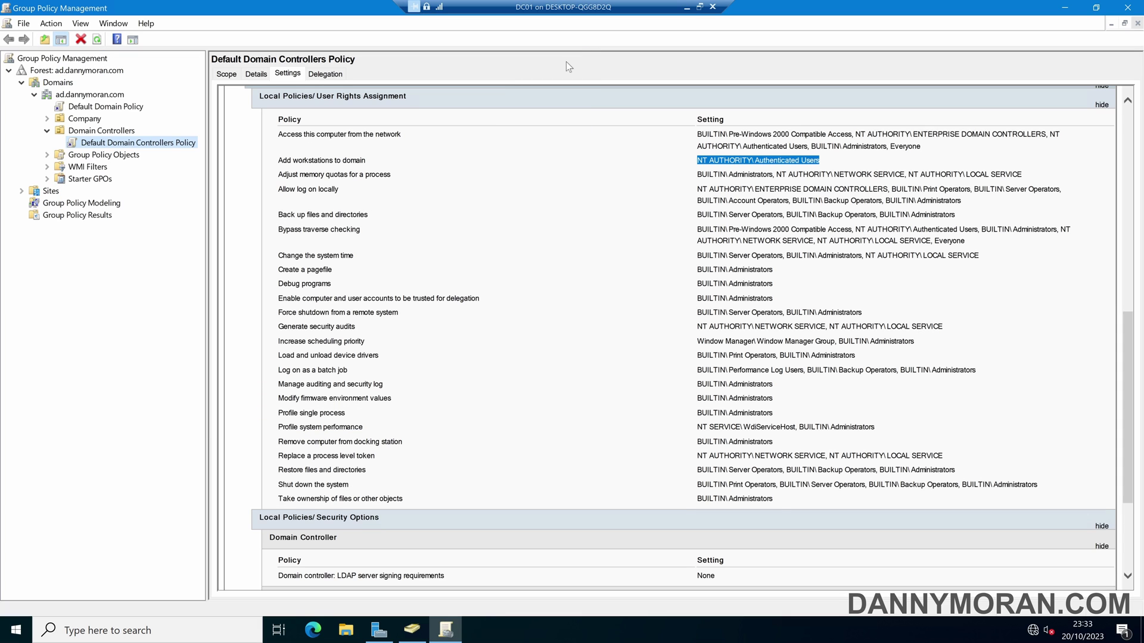
click(95, 40)
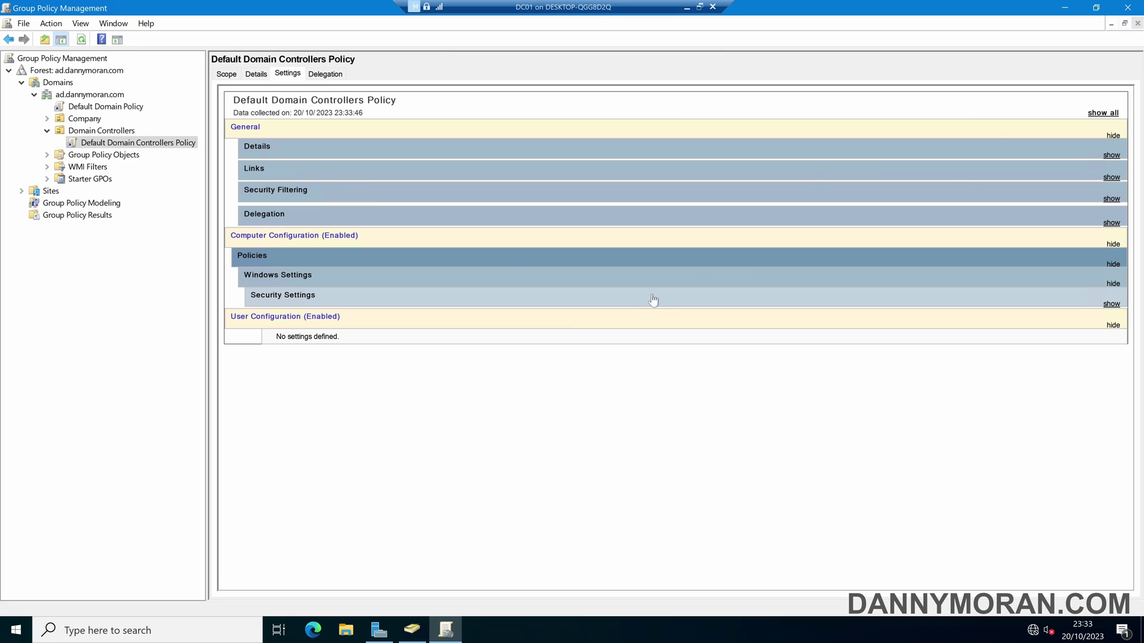
click(1091, 114)
scroll(647, 346, down, 15)
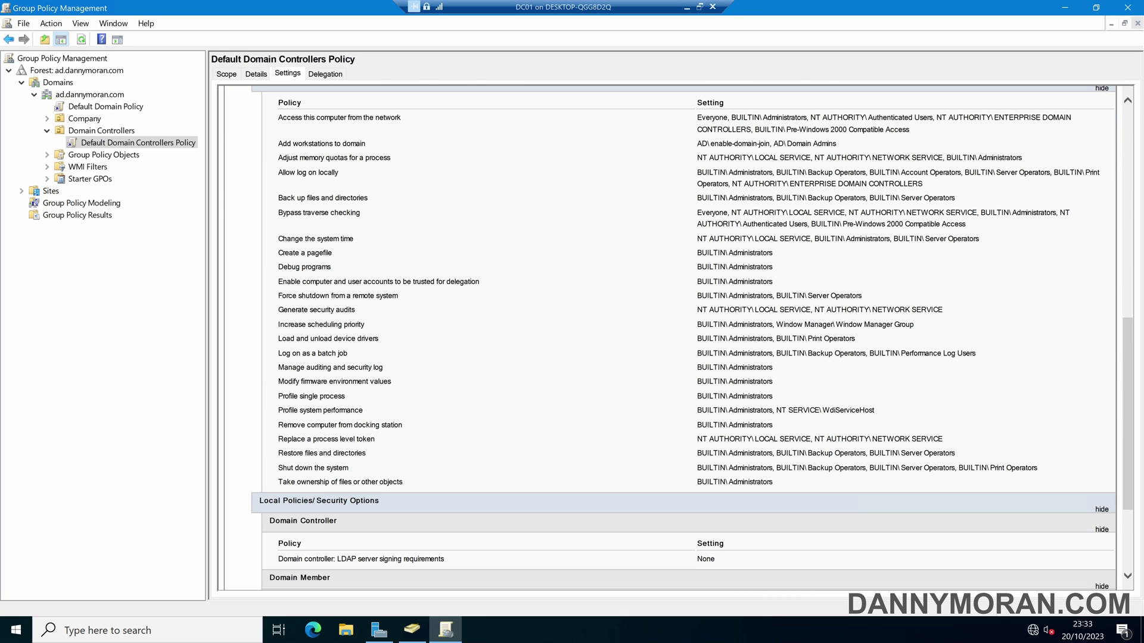
drag(277, 143, 743, 151)
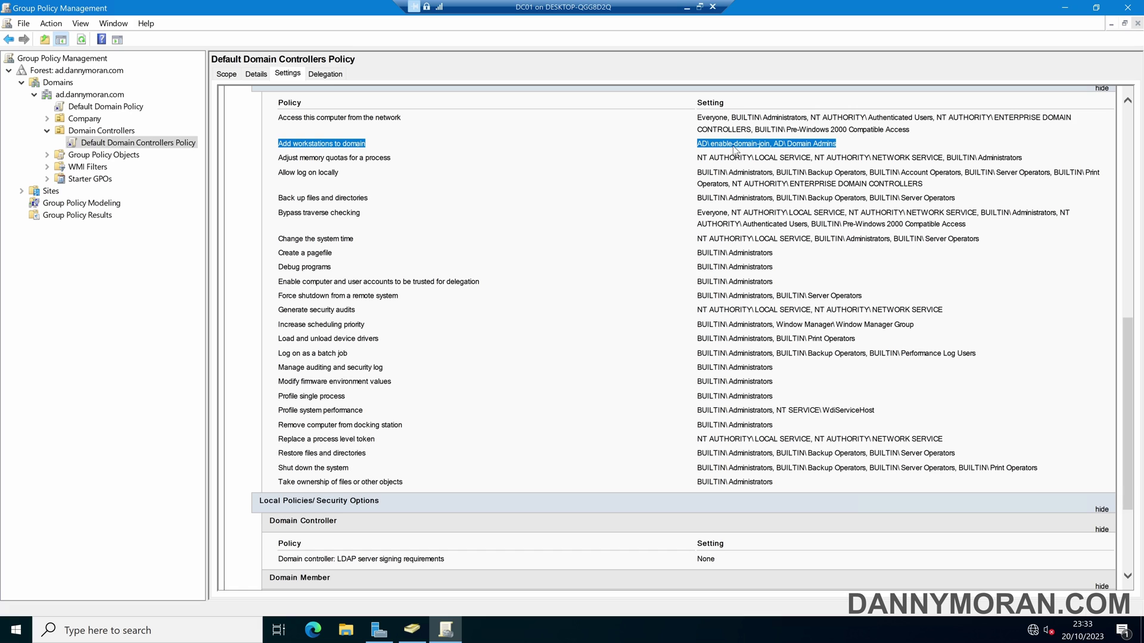
click(1065, 8)
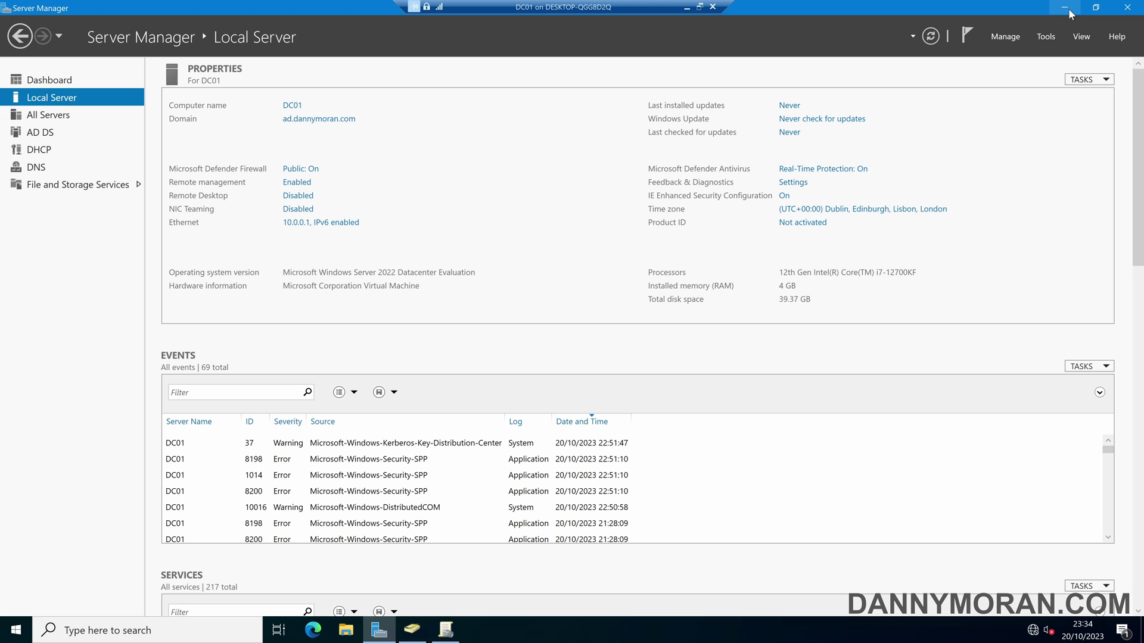
Start ADSI Edit from Server Manager's Tools menu.
click(1047, 36)
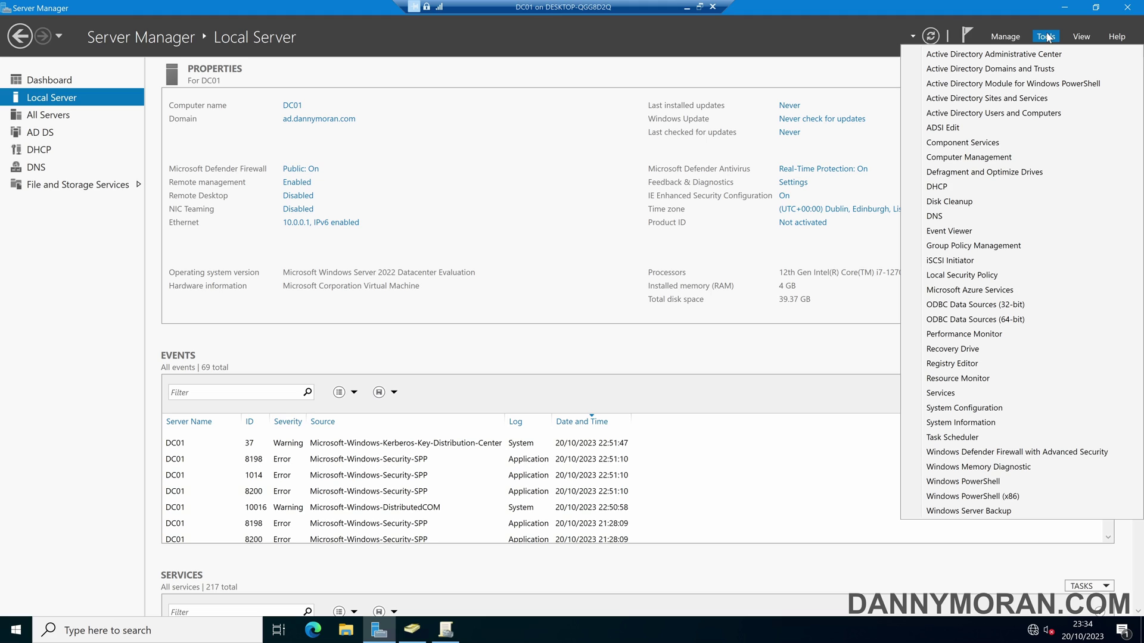
click(942, 128)
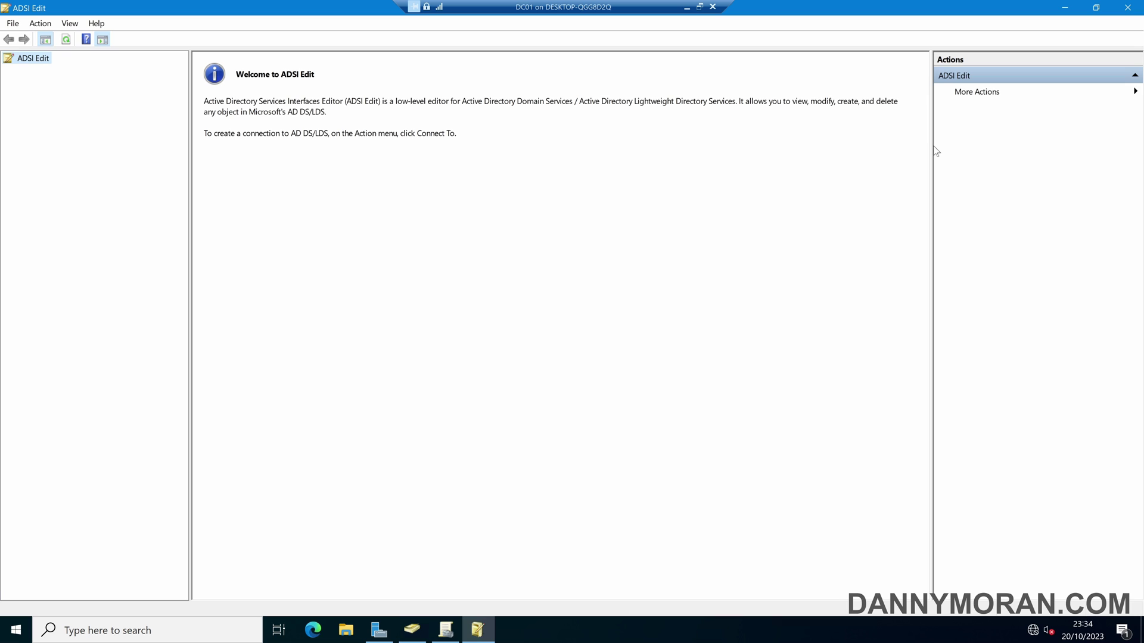
Connect ADSI Edit to the Default naming context and expand the DC=ad domain node.
right_click(41, 60)
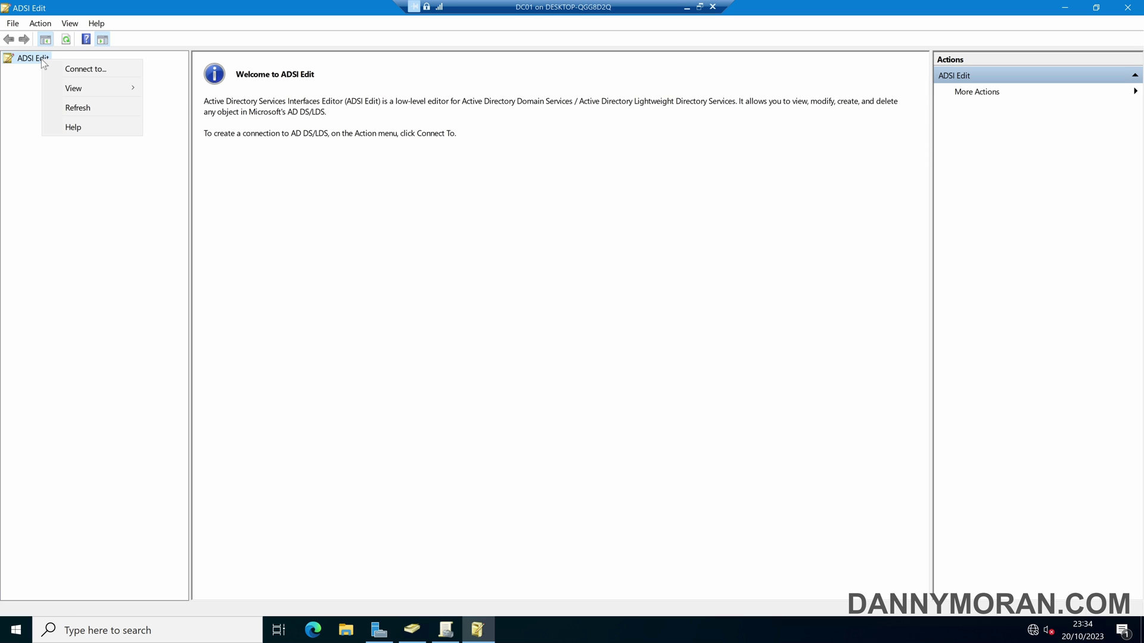
click(74, 70)
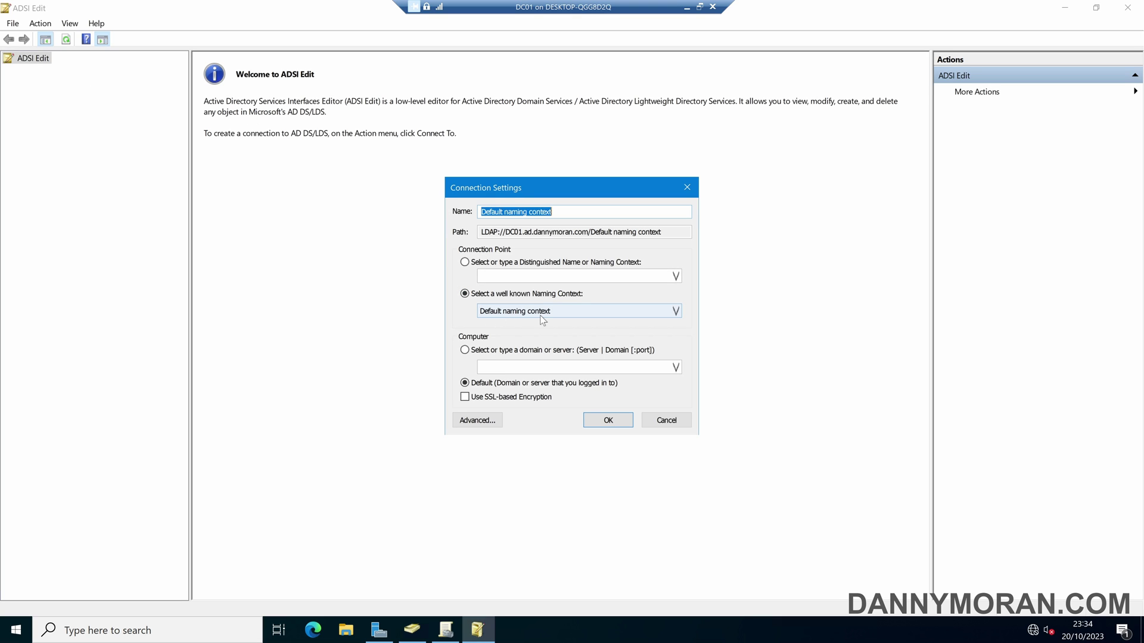
click(607, 420)
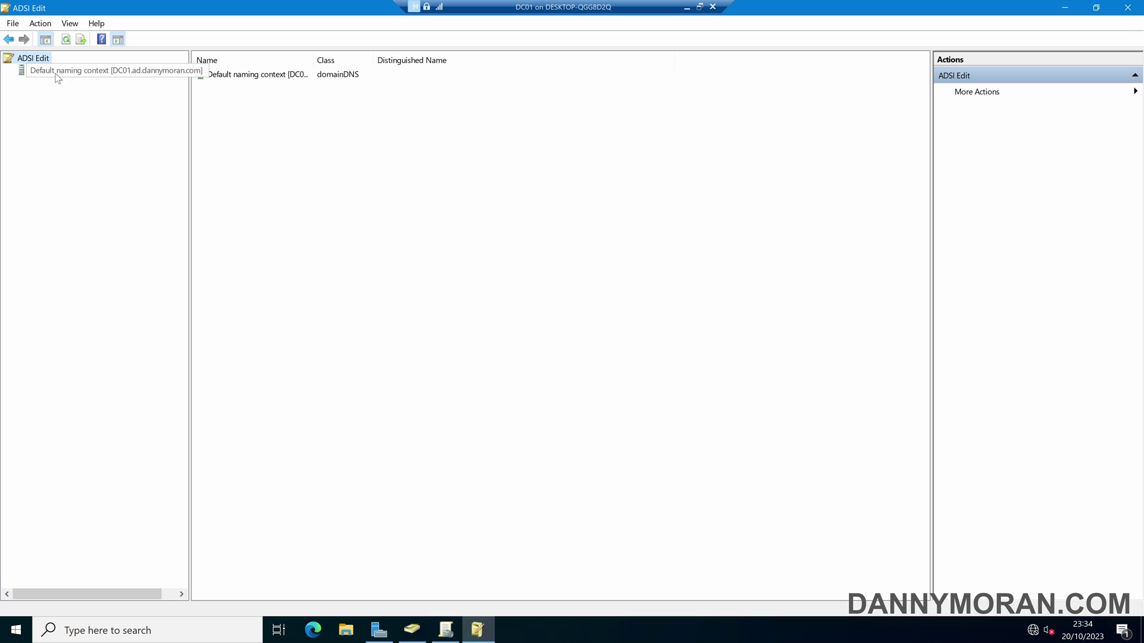
click(56, 74)
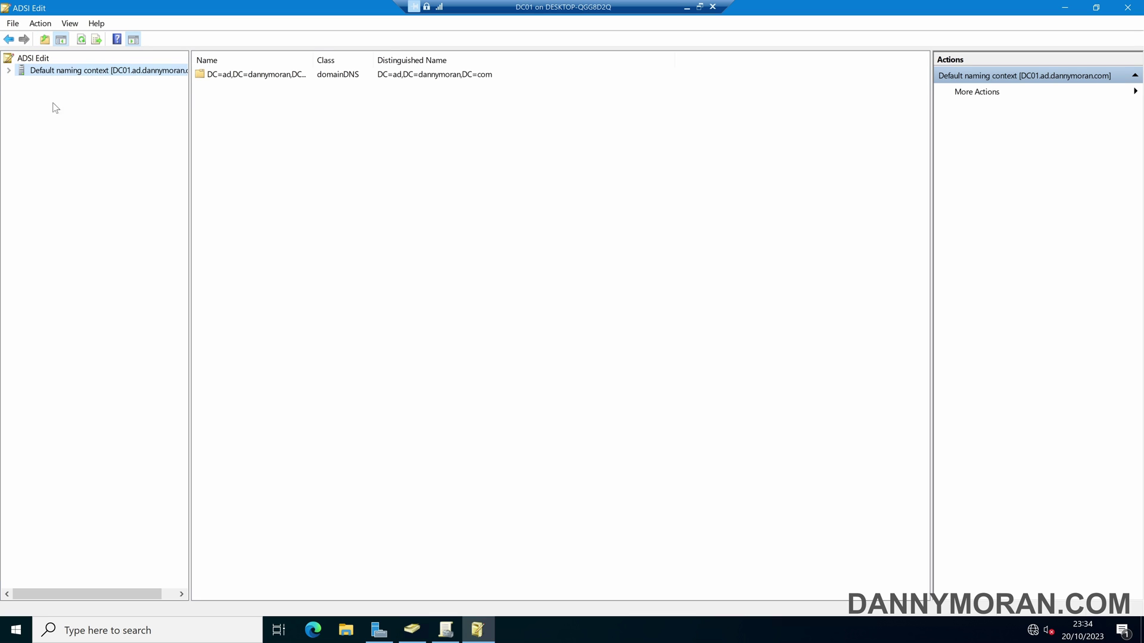
click(9, 72)
click(45, 84)
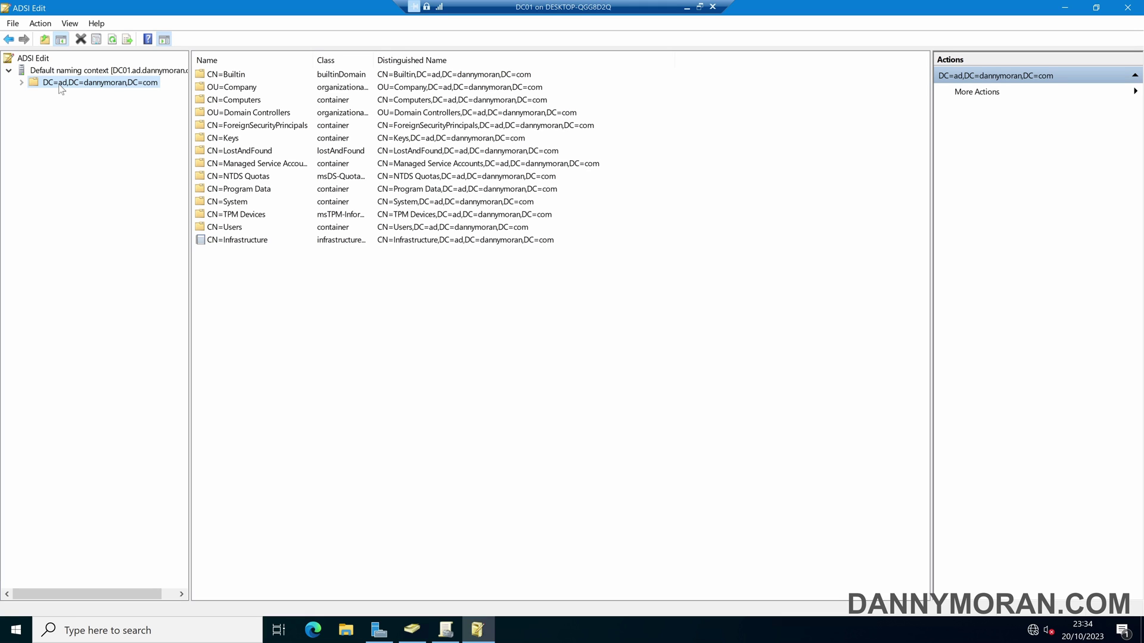
In the domain object's properties, change ms-DS-MachineAccountQuota to 0 and apply it.
right_click(73, 84)
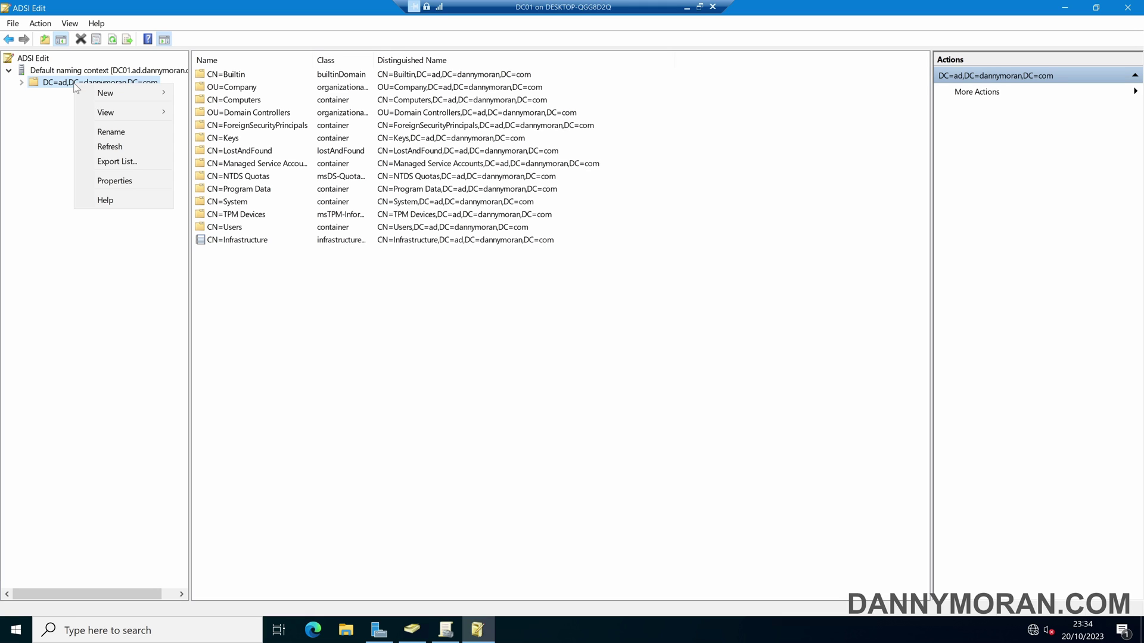
click(135, 180)
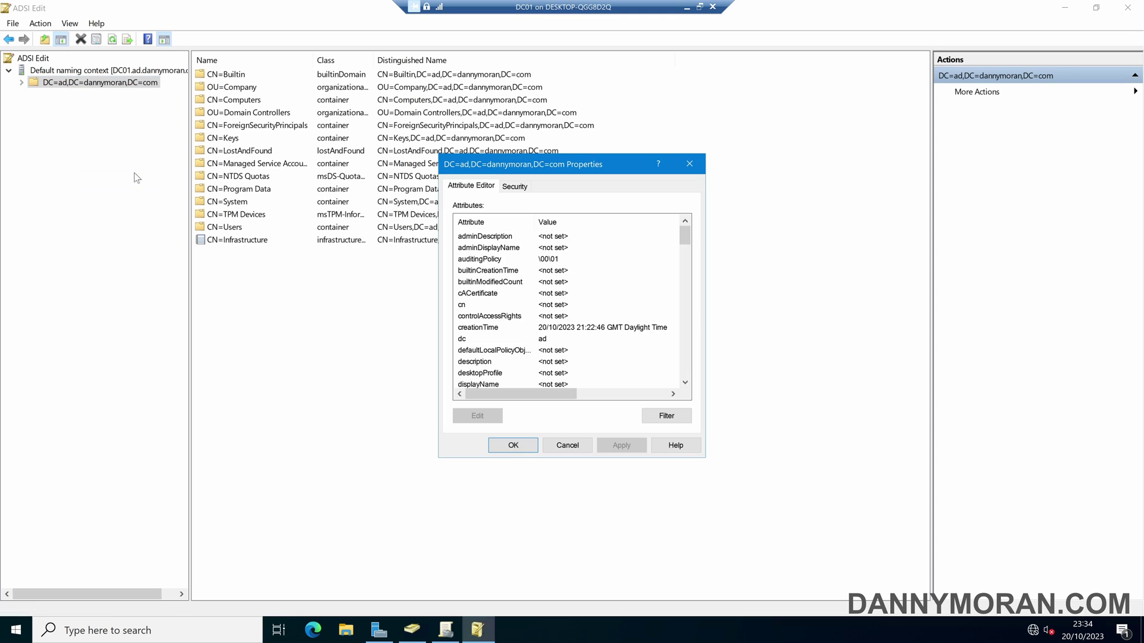
scroll(517, 256, down, 11)
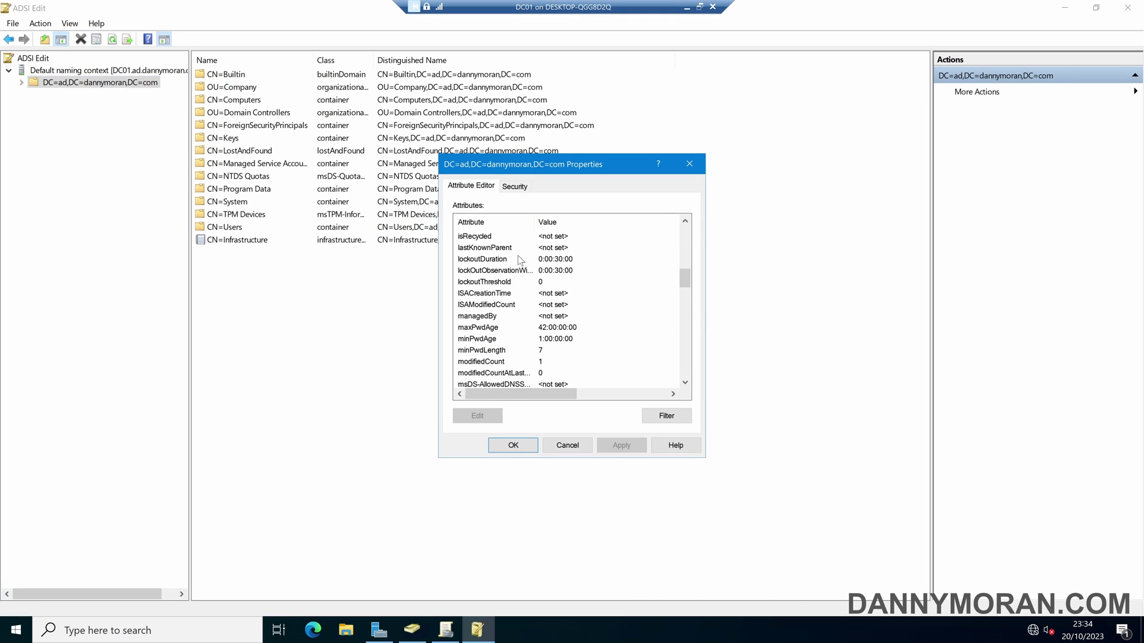
scroll(517, 256, down, 1)
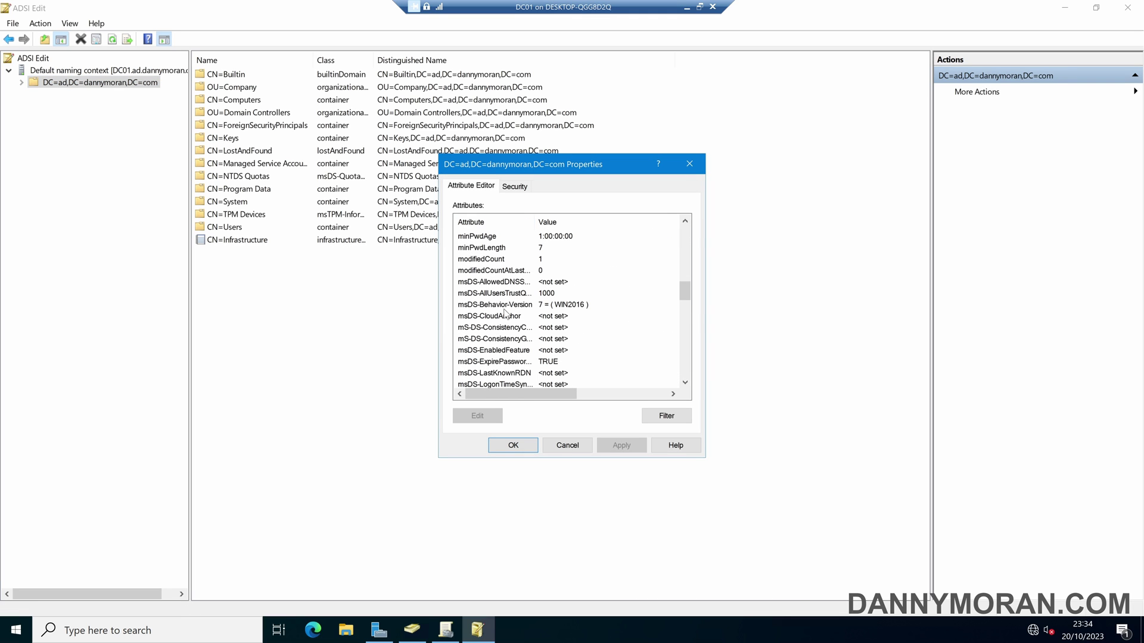
scroll(502, 322, down, 1)
click(491, 362)
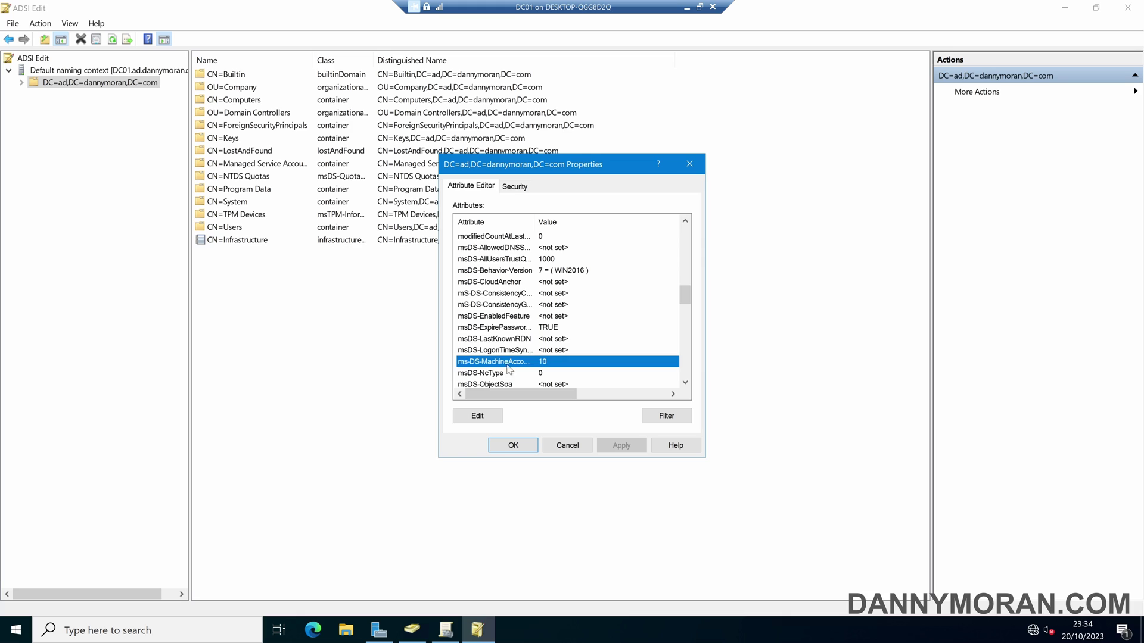
drag(535, 222, 591, 221)
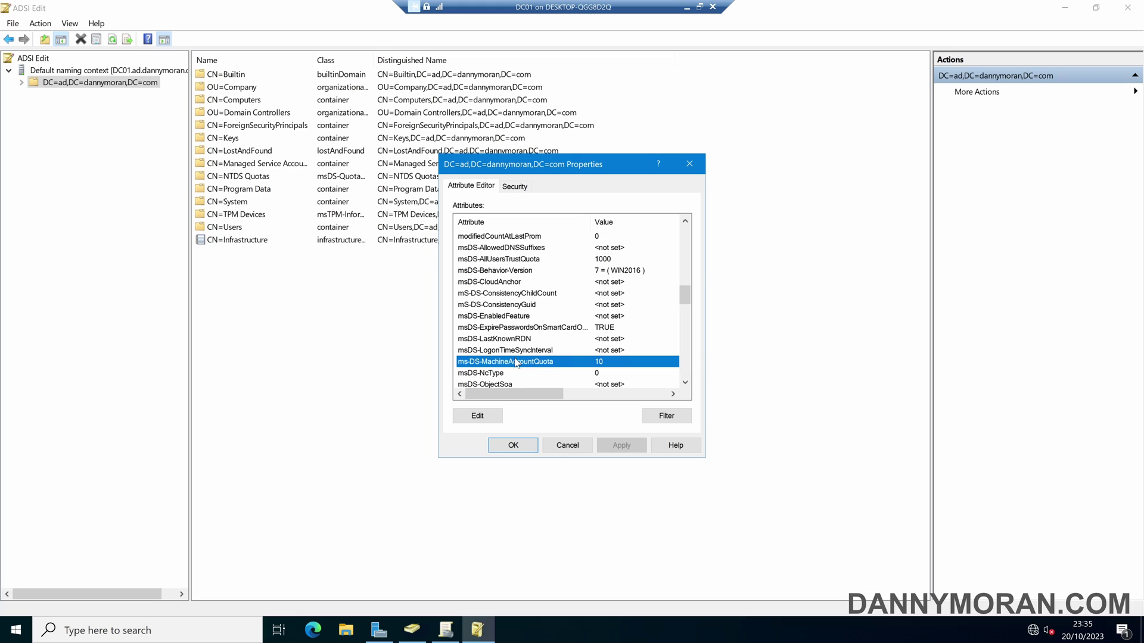
double_click(516, 363)
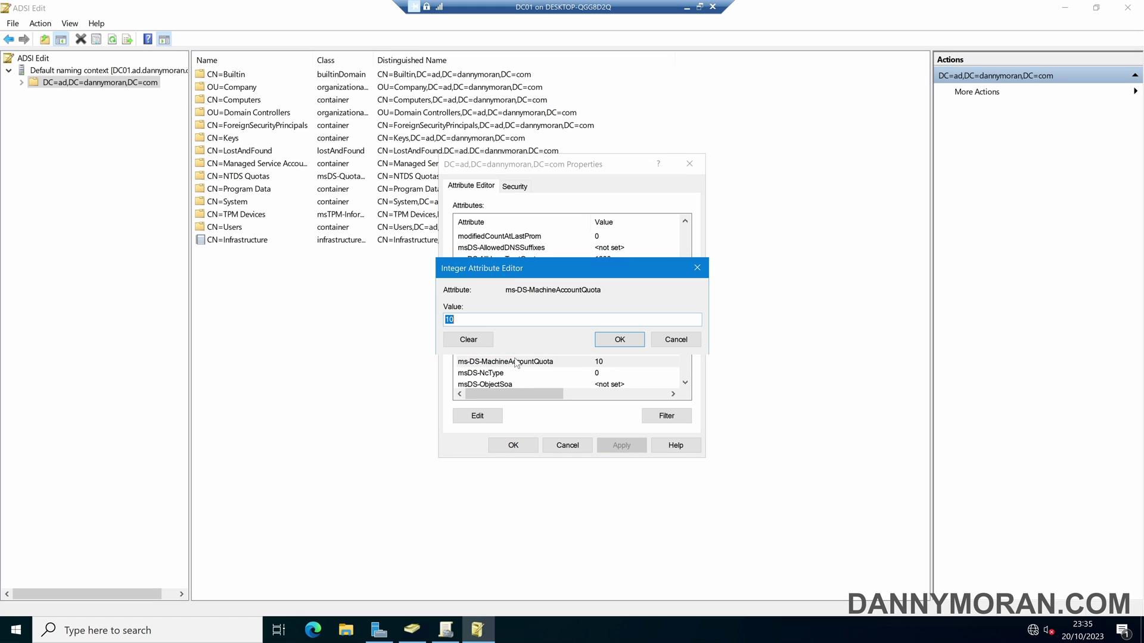
text(0)
click(619, 339)
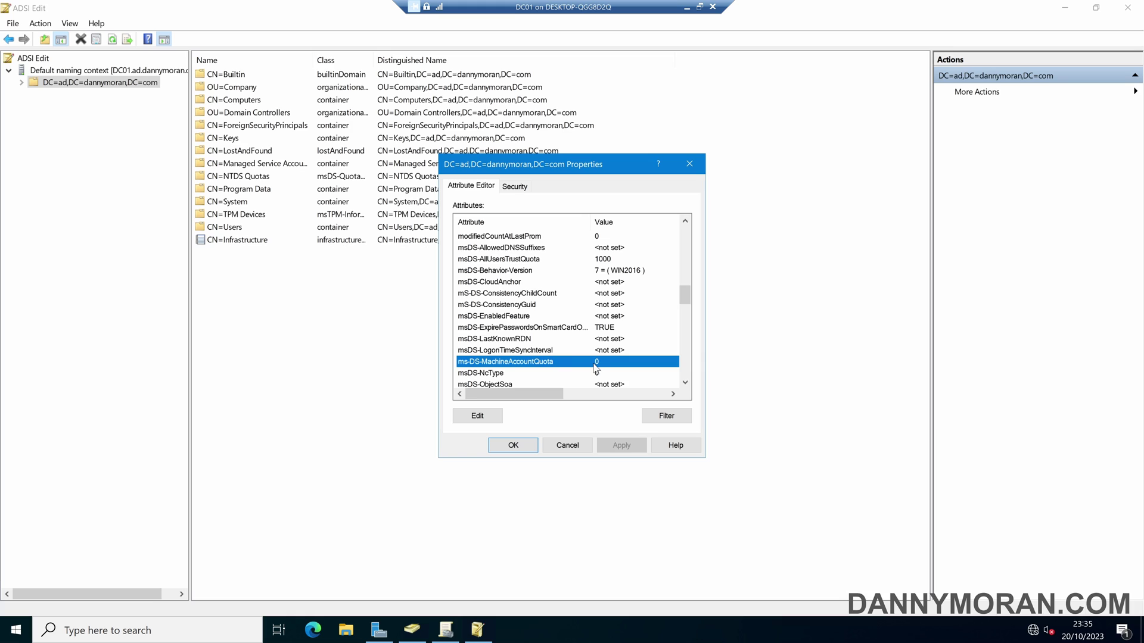
click(514, 444)
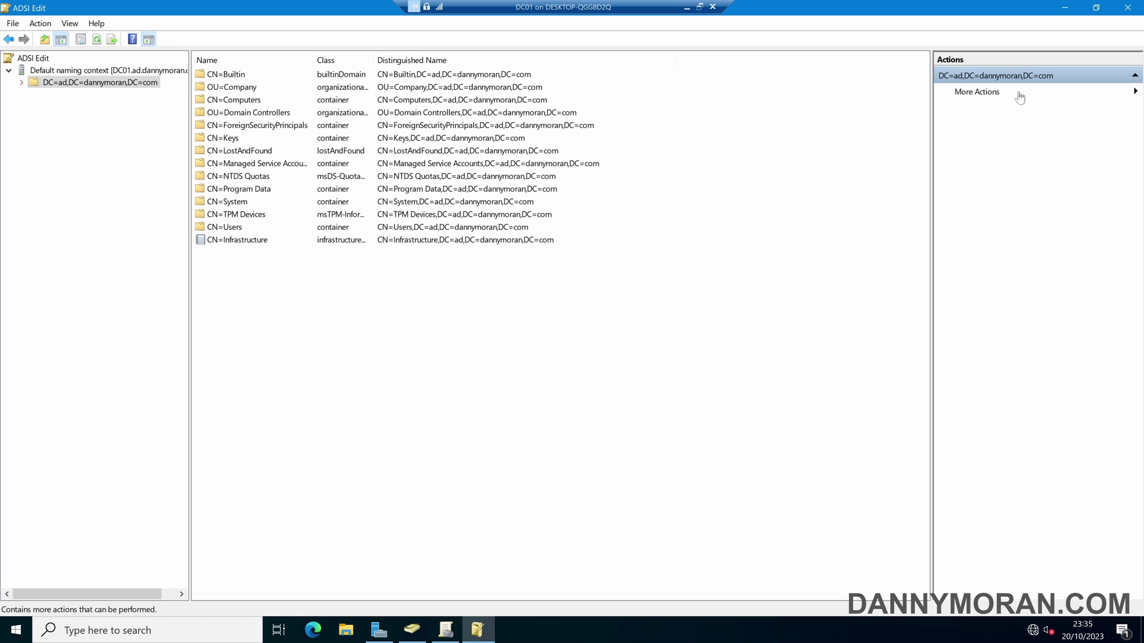
click(1139, 7)
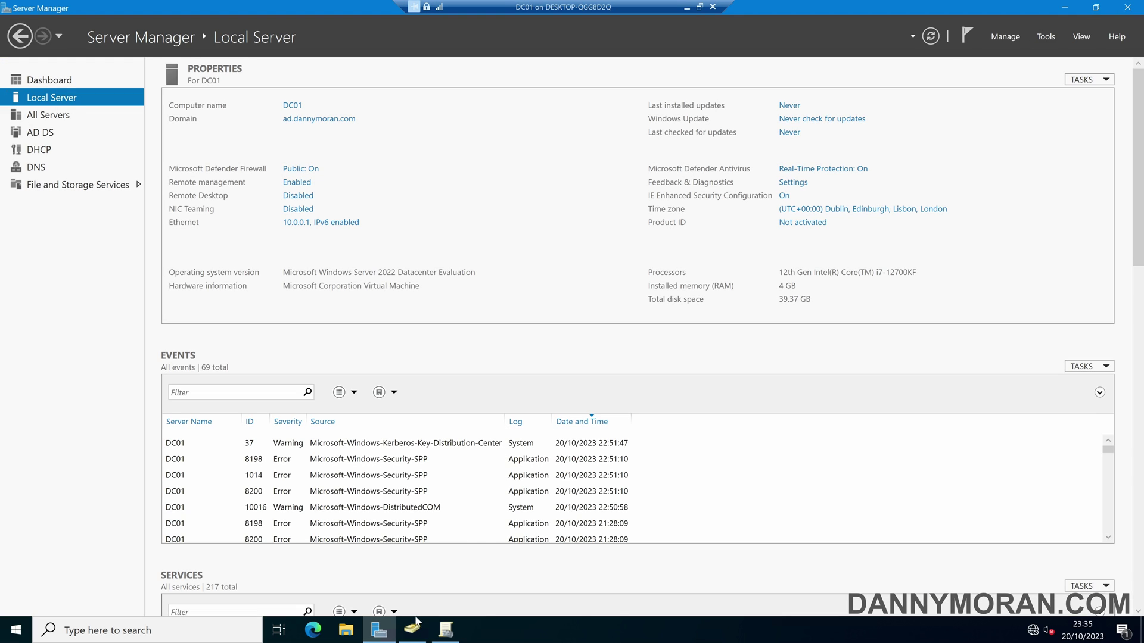
mouse_move(415, 627)
click(389, 573)
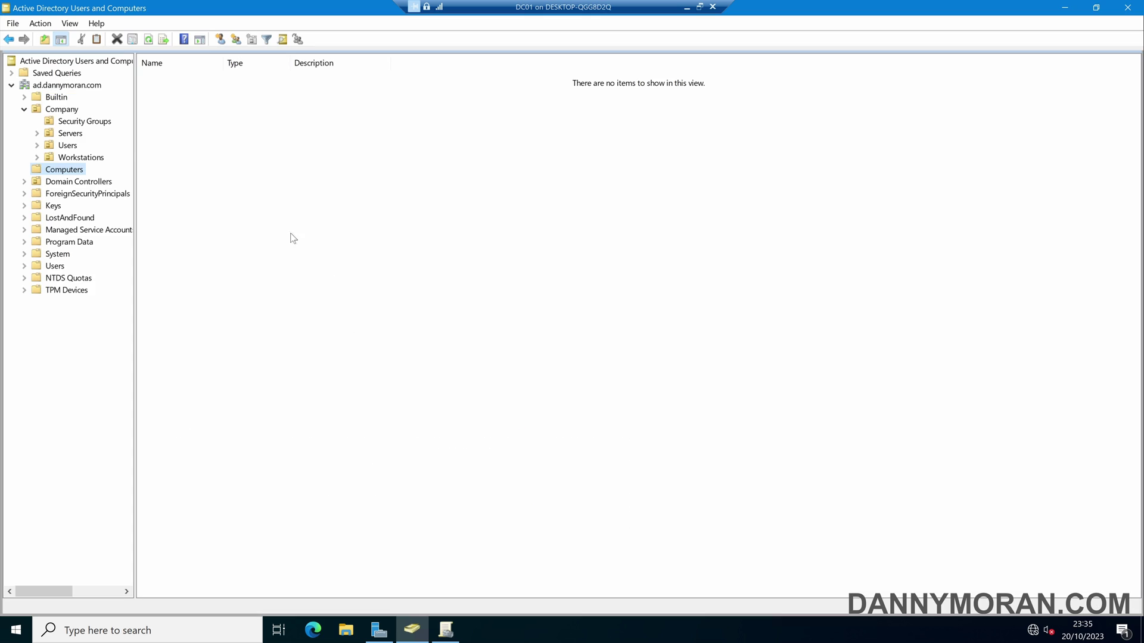
click(77, 122)
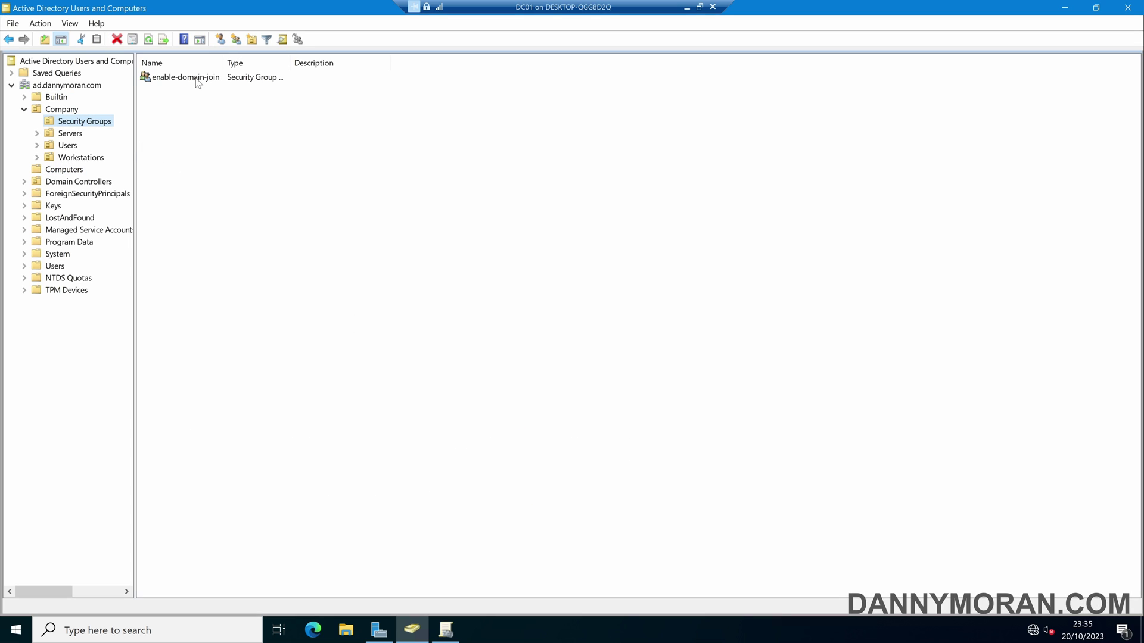
double_click(196, 80)
click(531, 198)
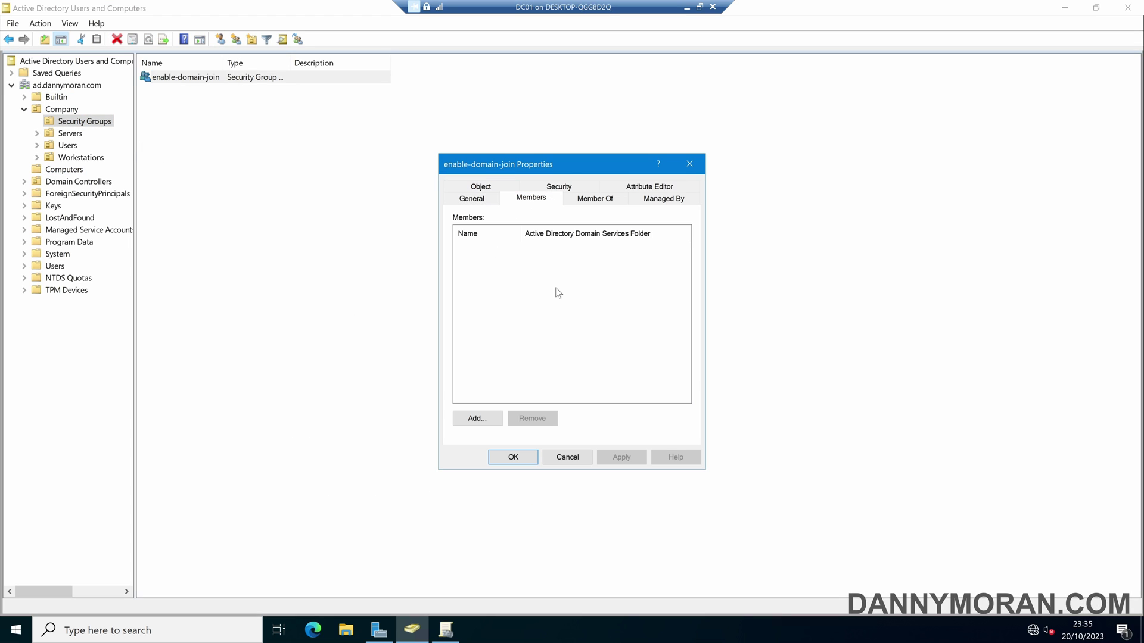
click(690, 164)
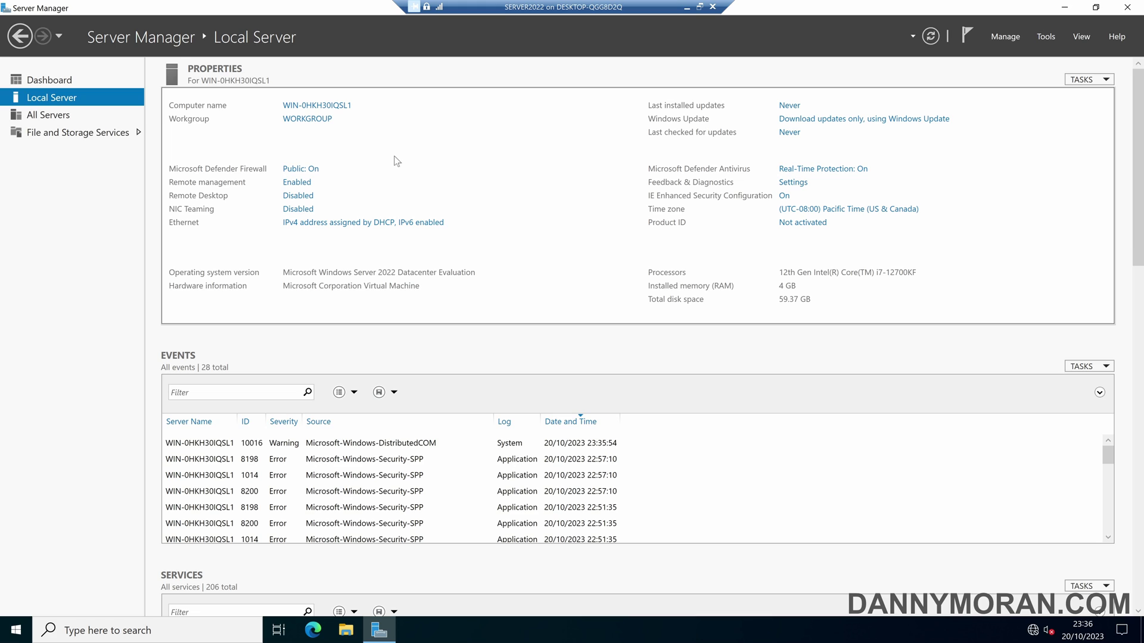
In Computer Name/Domain Changes, set the computer to join the AD domain.
click(322, 106)
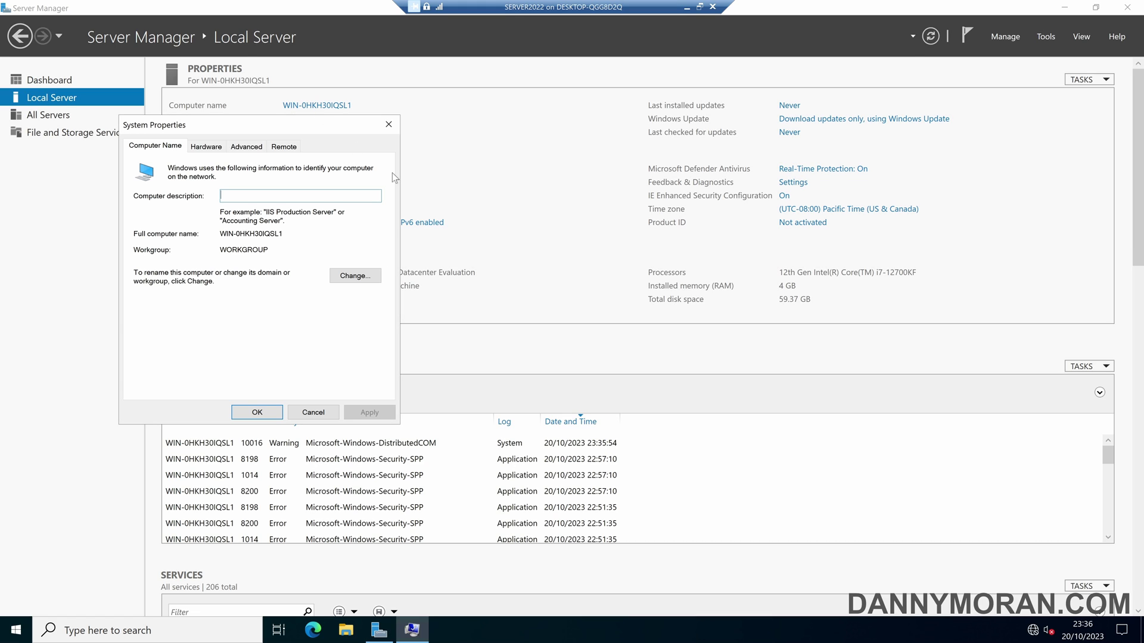
click(351, 279)
click(158, 301)
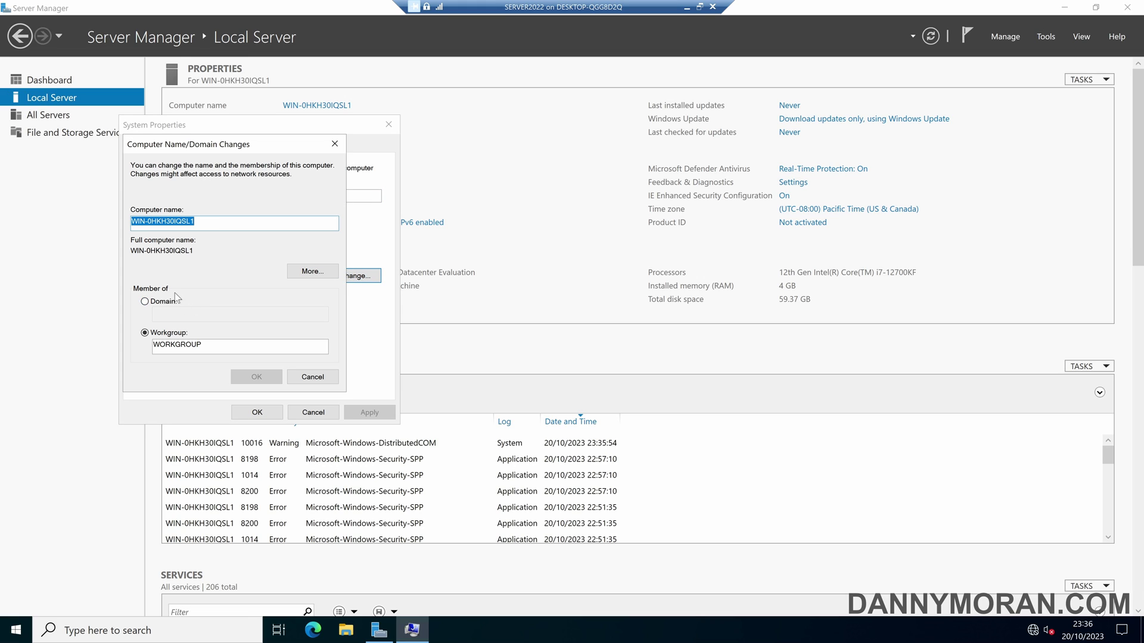
text(ad.dan)
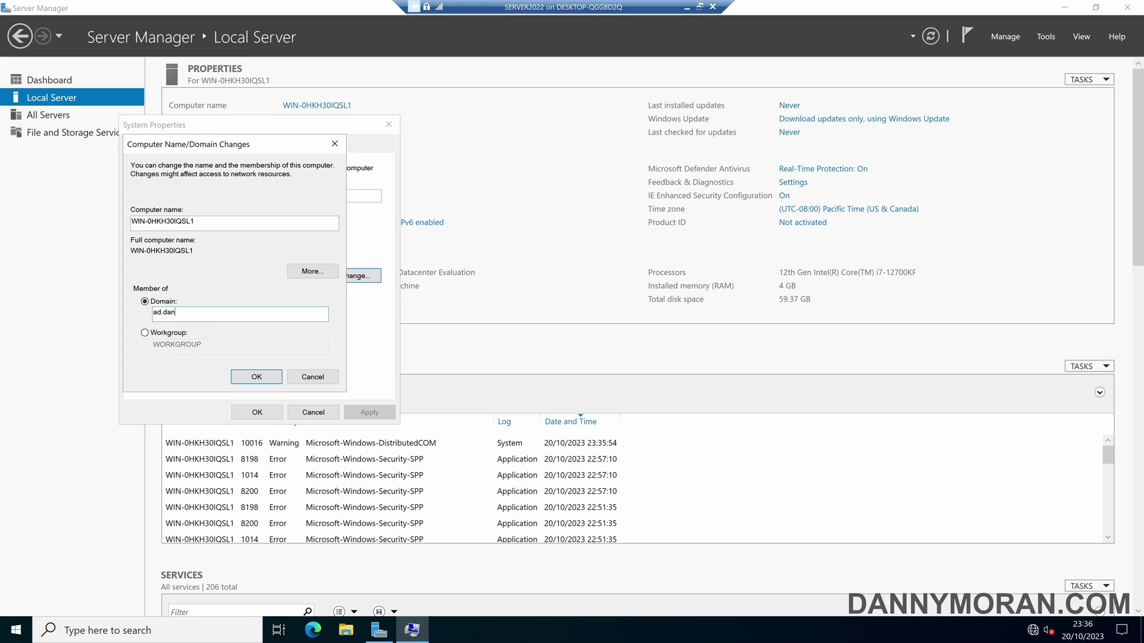
text(nymoran.com)
click(256, 377)
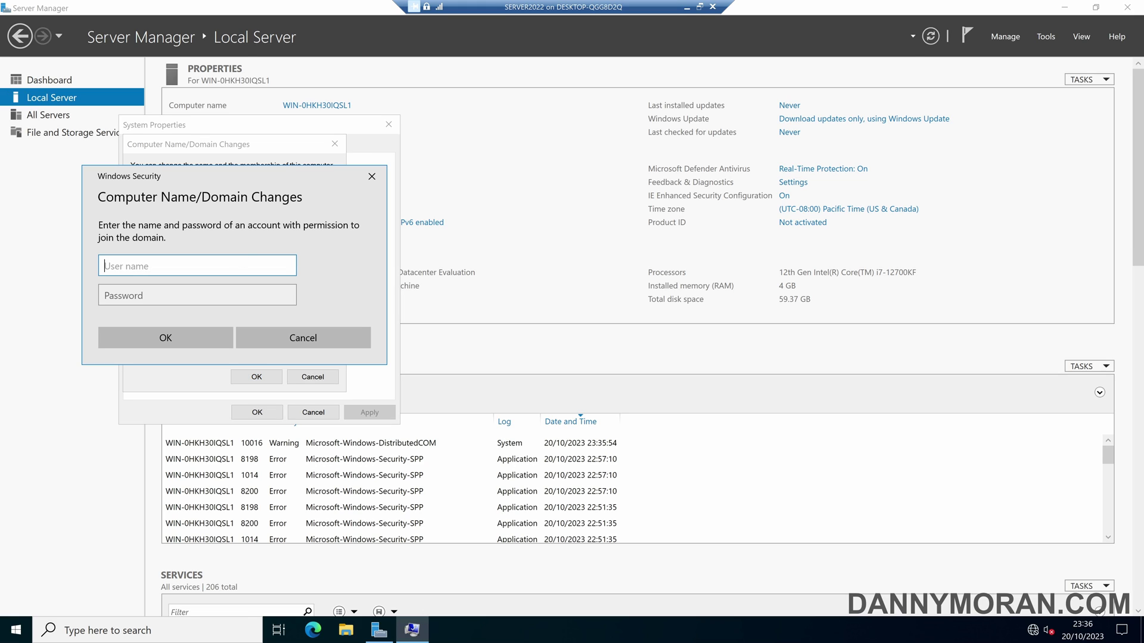
Enter the delegated user's account name and password to authorize the join.
text(AD\danny)
key(Tab)
text(Password1!)
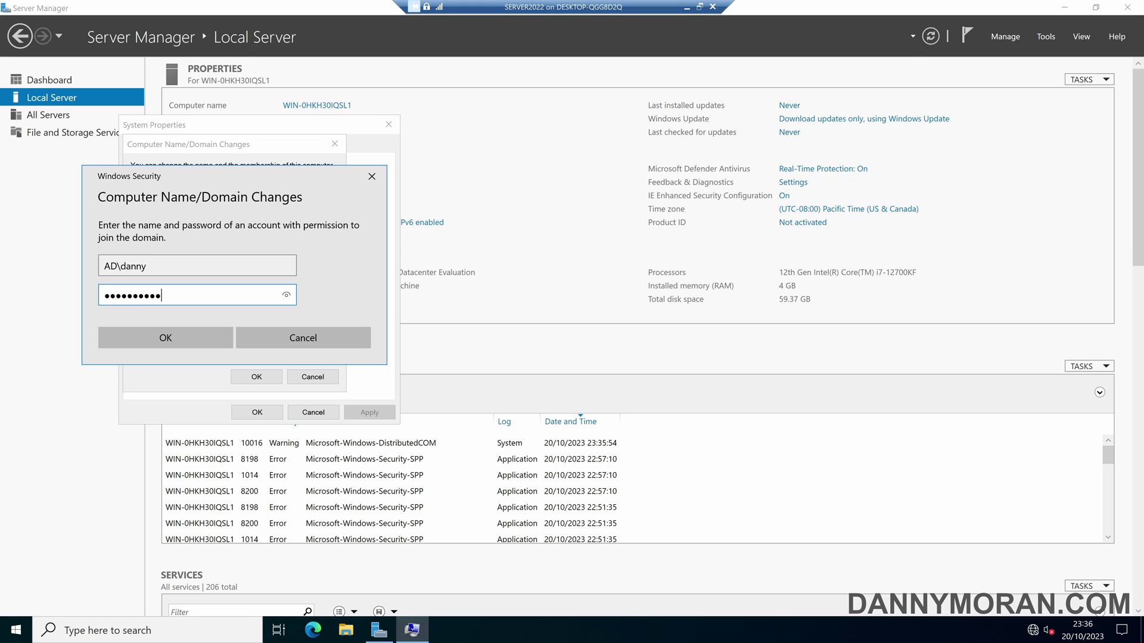
key(Return)
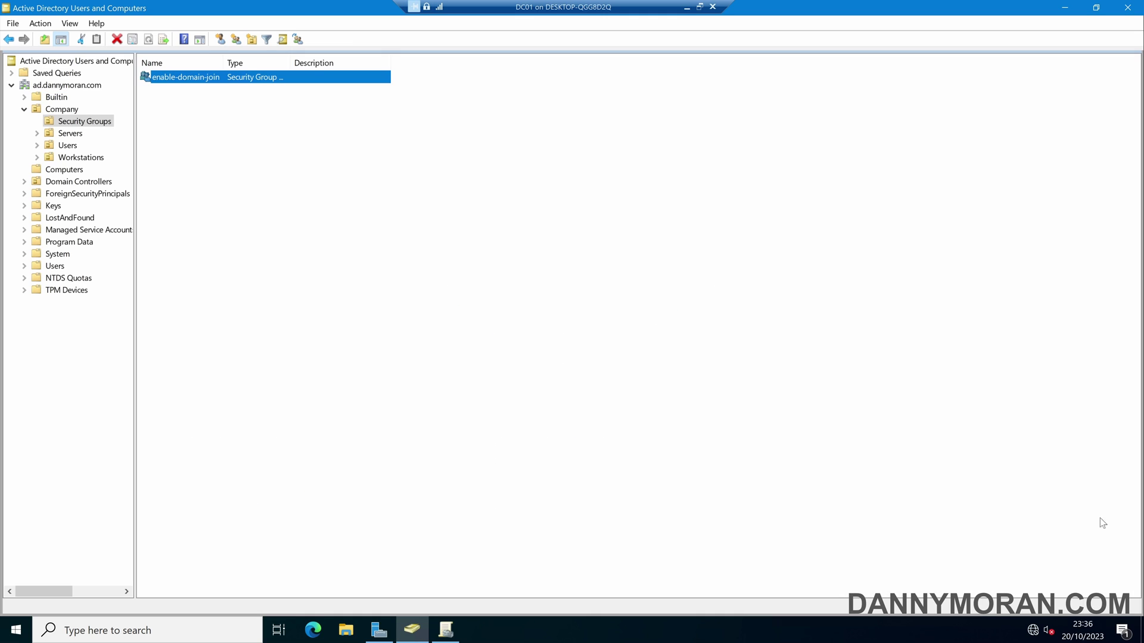
Add the Company Users account to the enable-domain-join group via its Member Of tab.
click(324, 212)
click(67, 145)
click(179, 77)
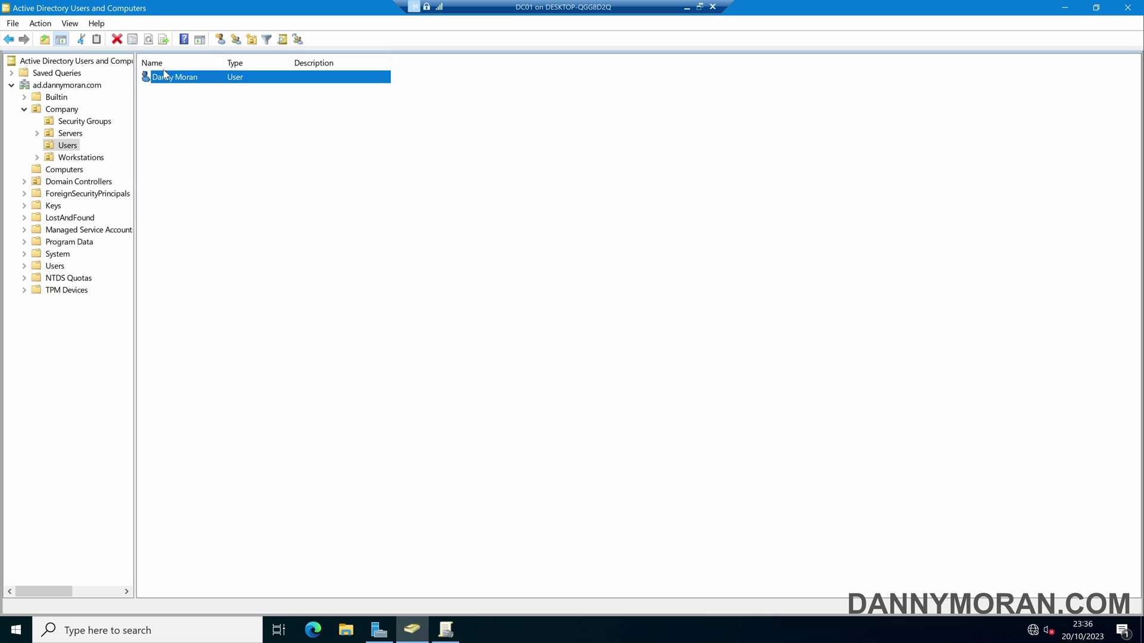
double_click(189, 79)
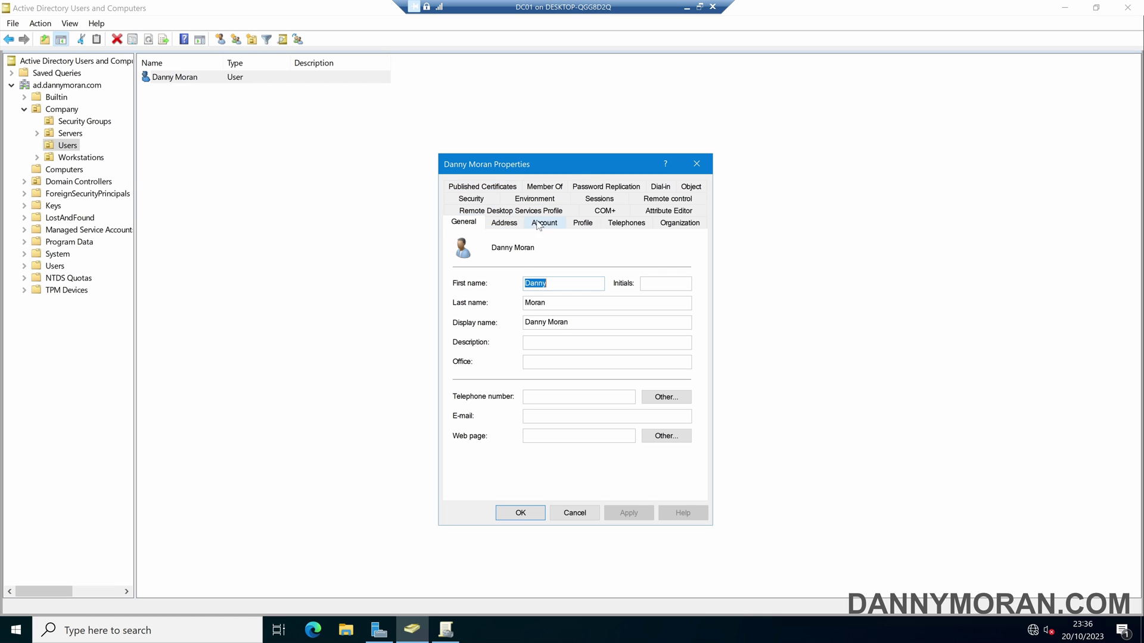
click(545, 187)
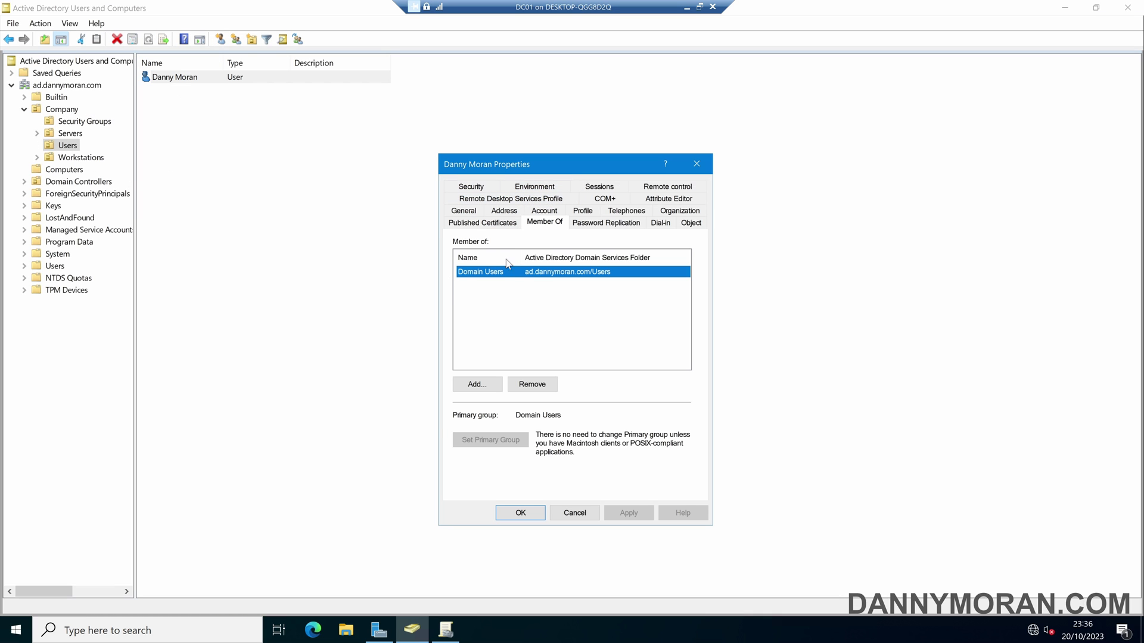
click(477, 384)
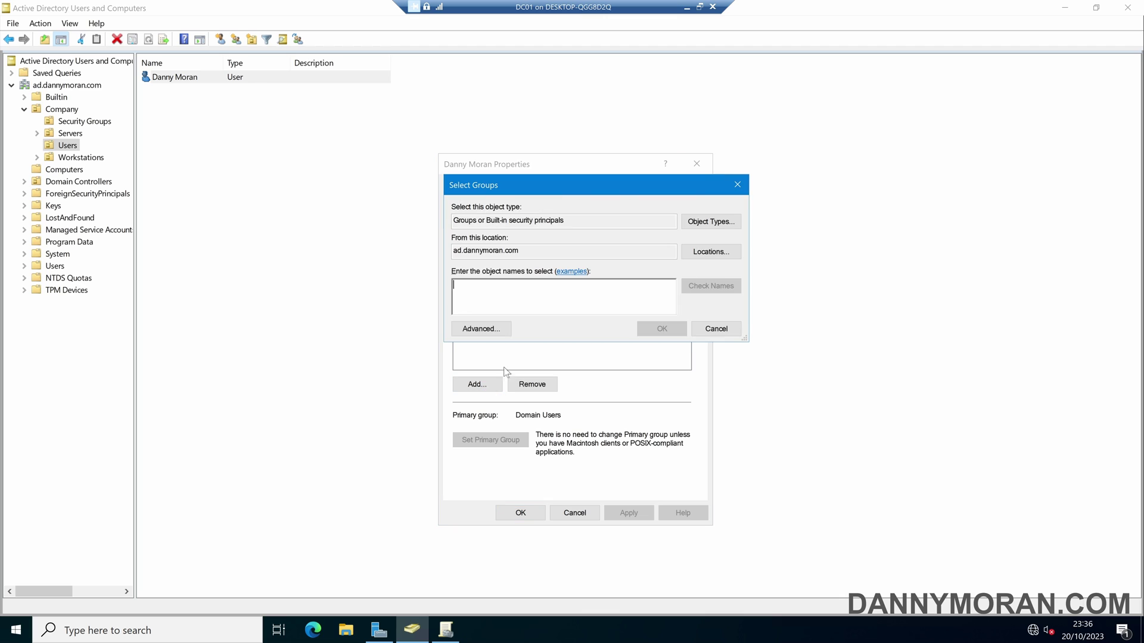
text(enable-domain-join)
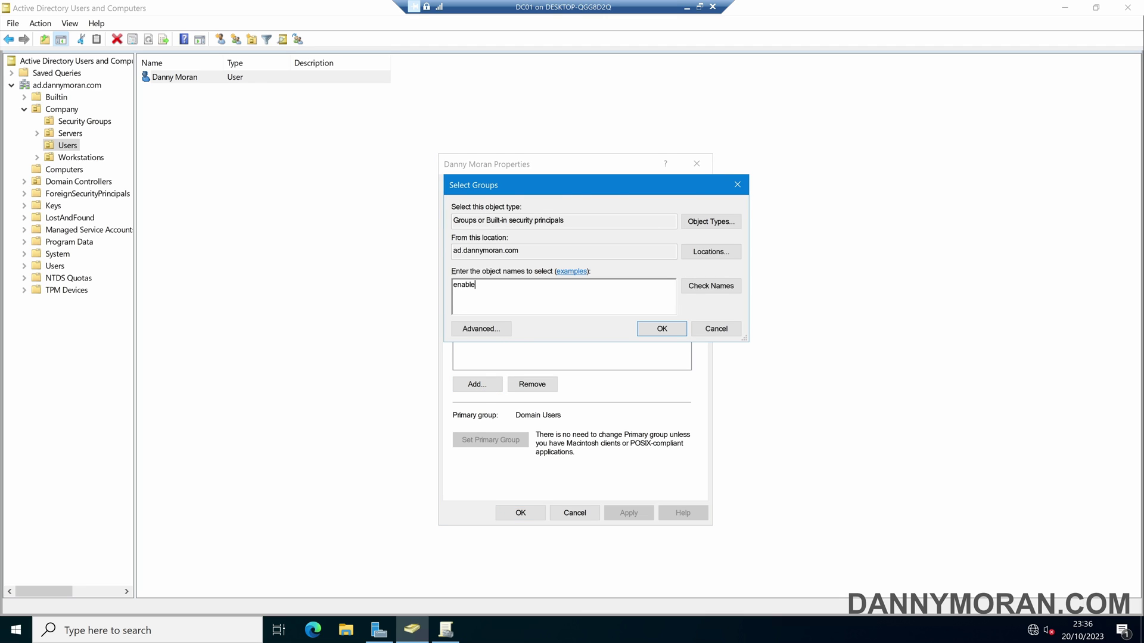
click(692, 289)
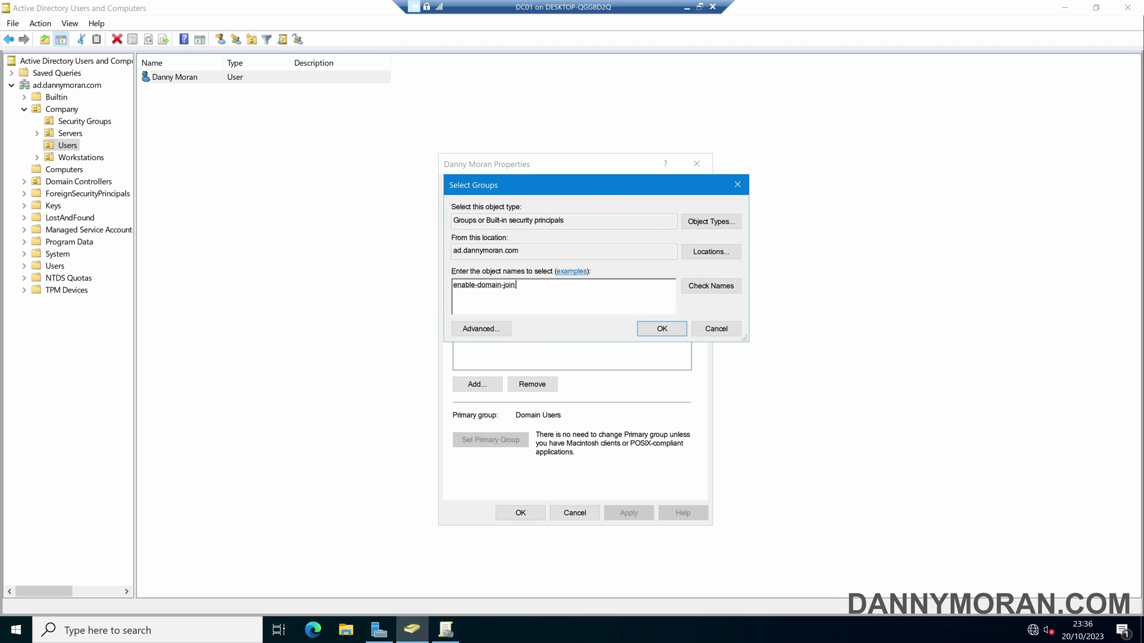
click(660, 325)
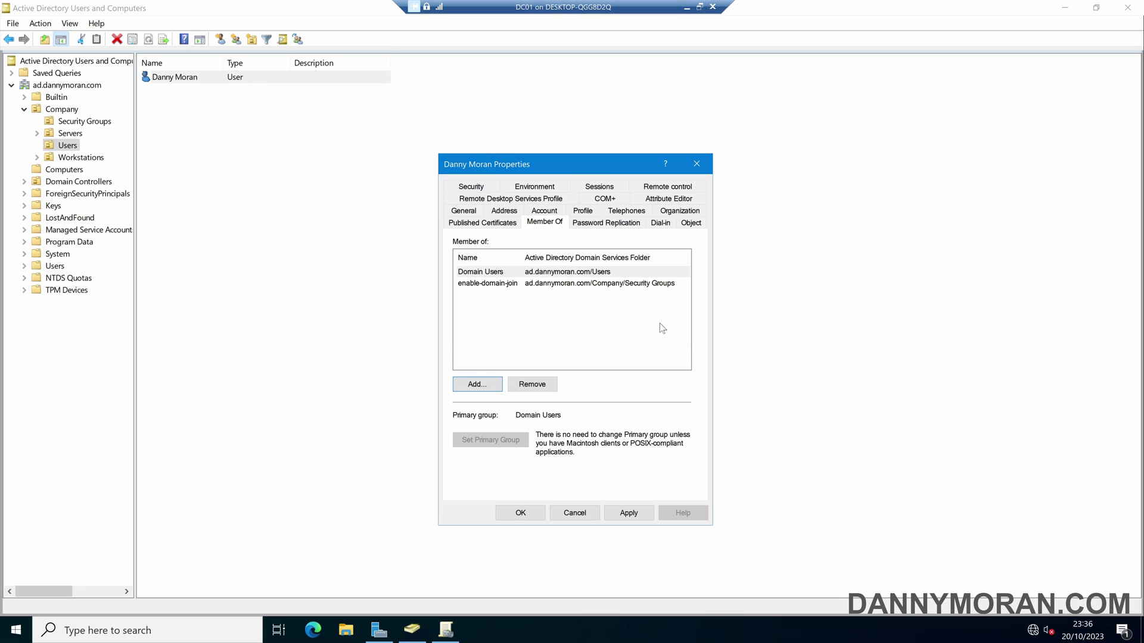
click(638, 513)
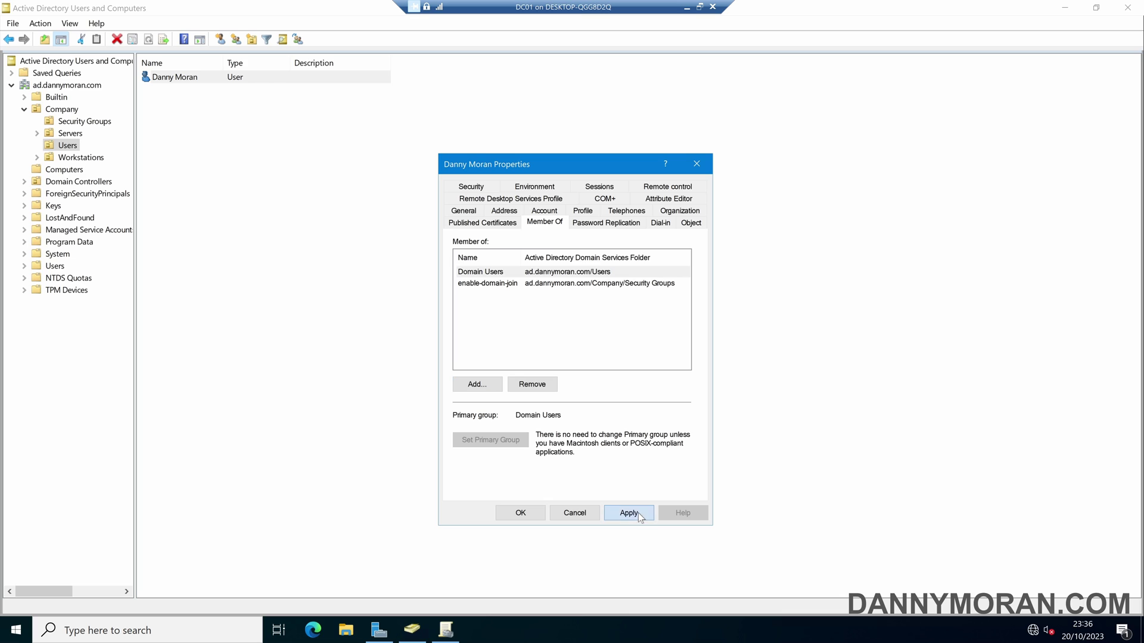
click(538, 516)
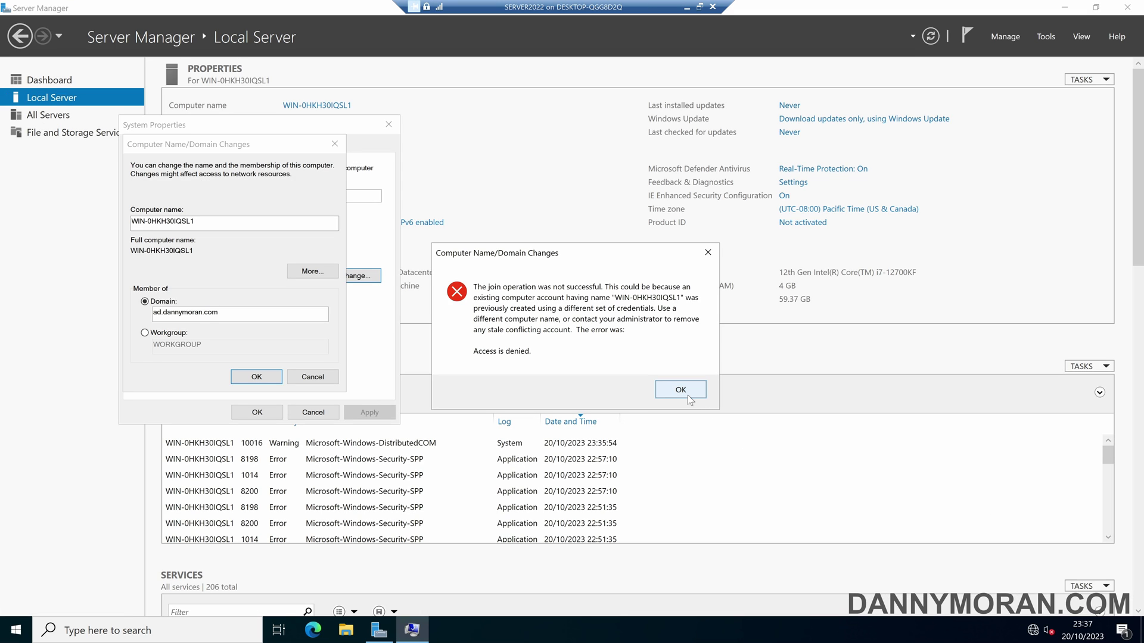
Clear the Access is denied error and resubmit the join with the delegated account's name and password.
click(680, 390)
click(247, 374)
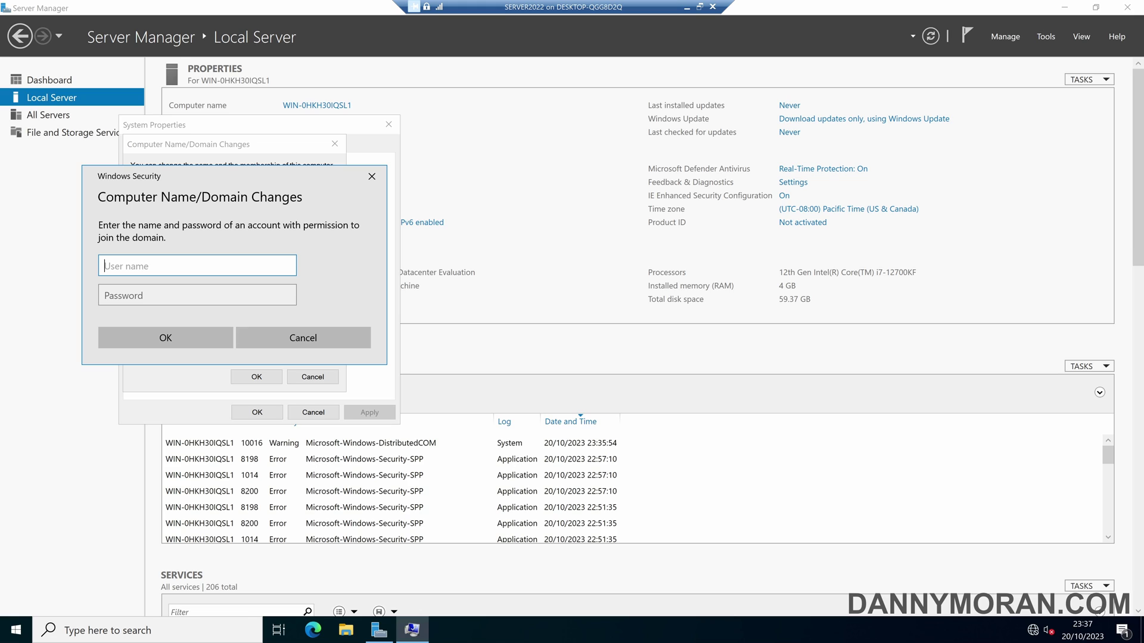
text(AD\danny)
key(Tab)
text(*********)
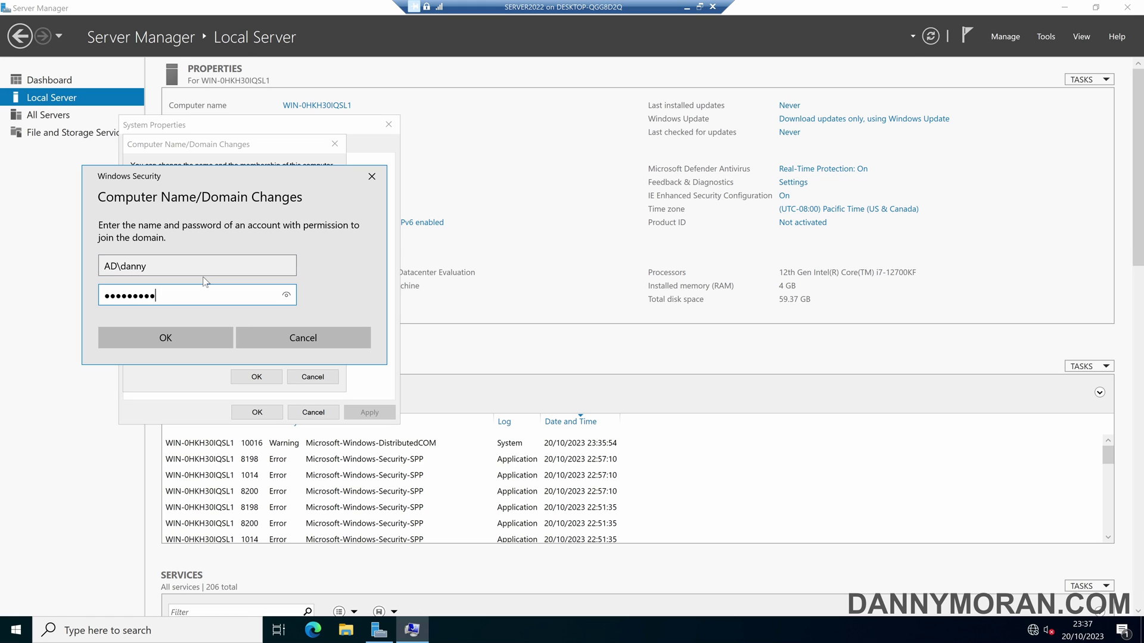
text(*)
key(Return)
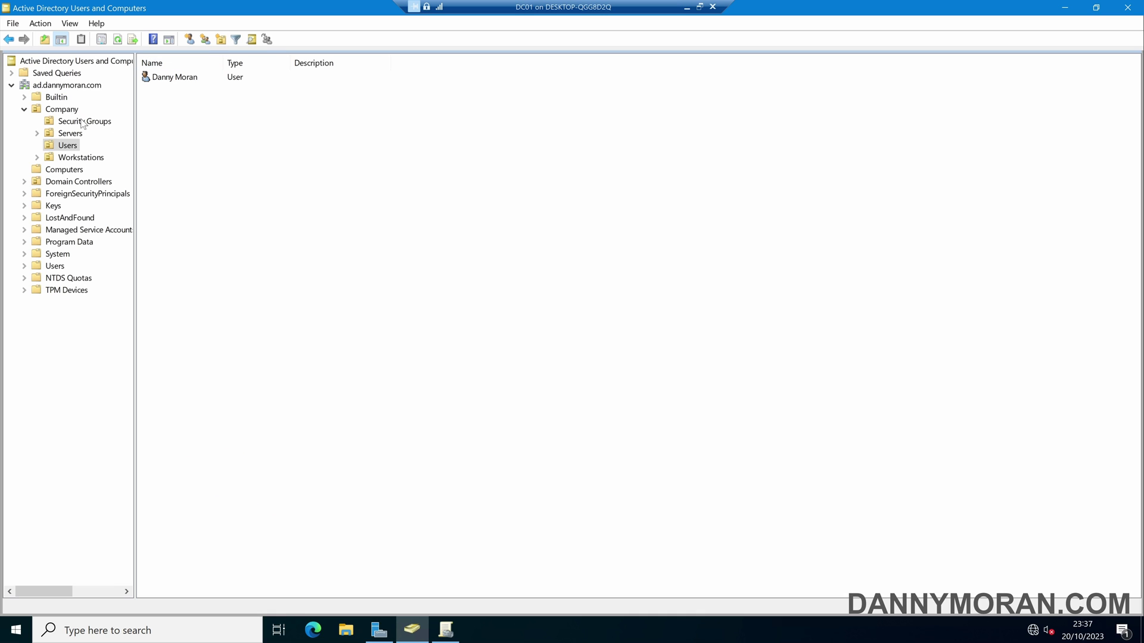
Open enable-domain-join in Security Groups and check its Members tab lists the user account.
click(84, 121)
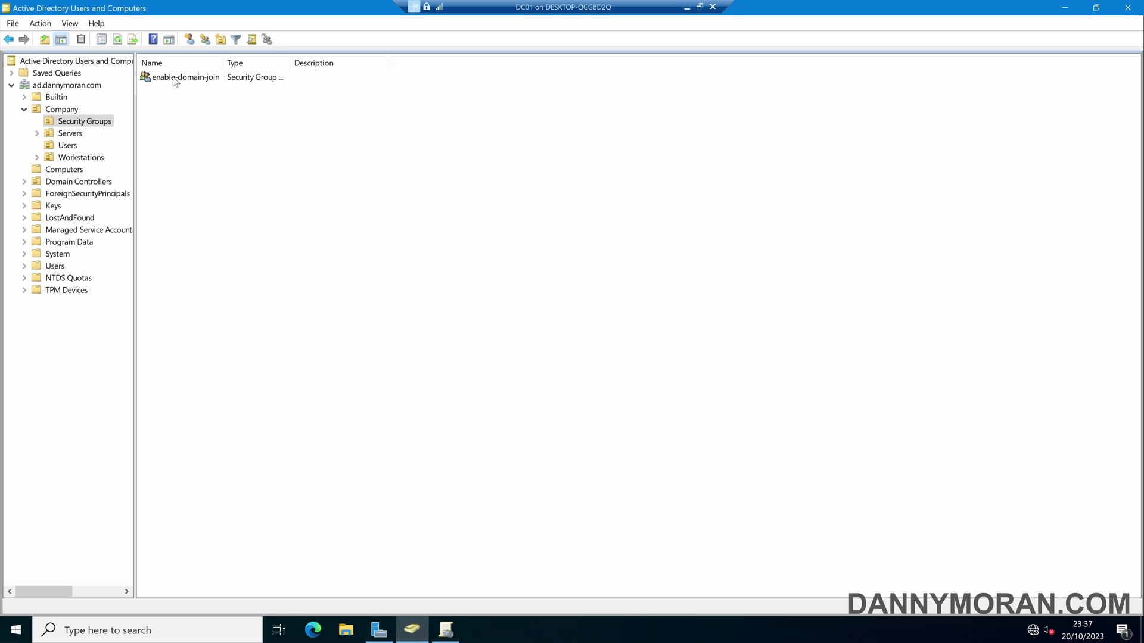
double_click(174, 79)
click(531, 197)
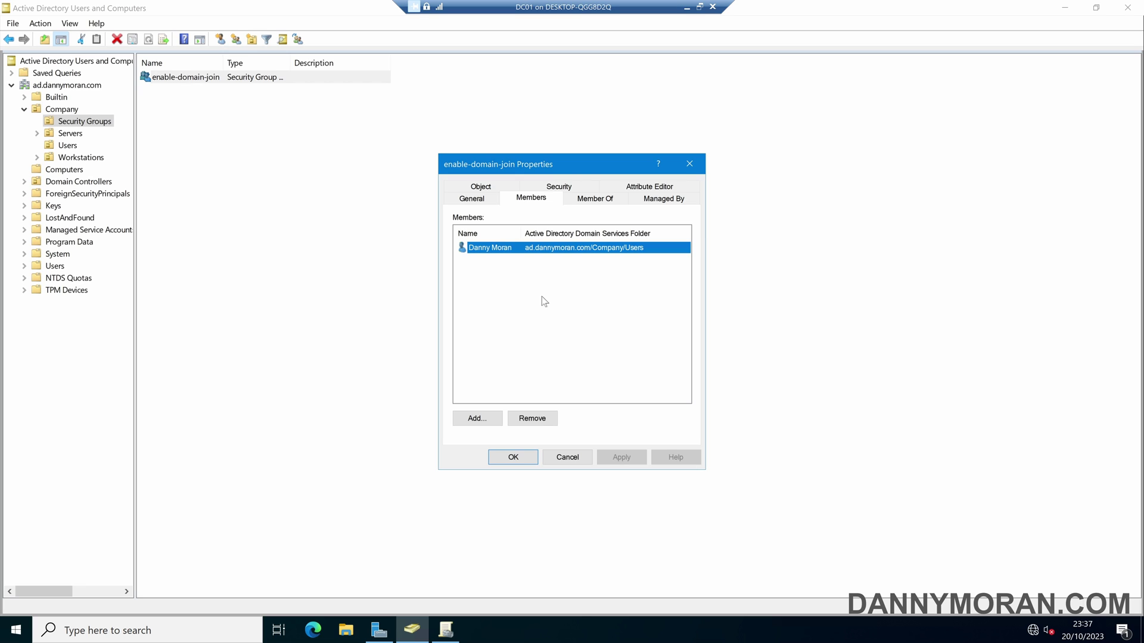
click(542, 297)
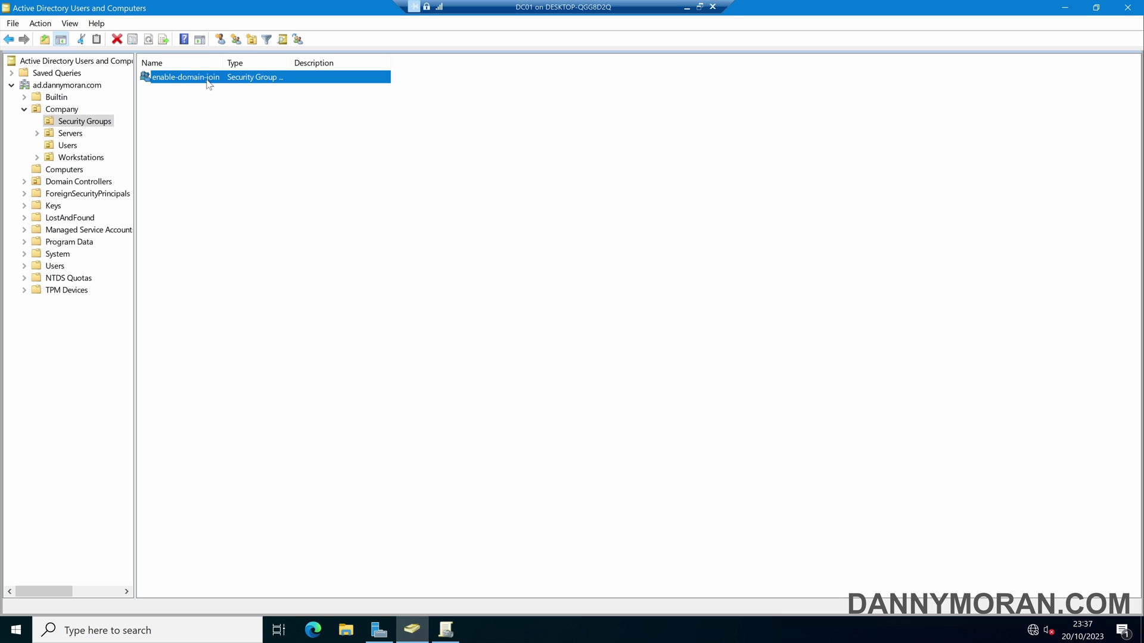
double_click(209, 83)
click(531, 198)
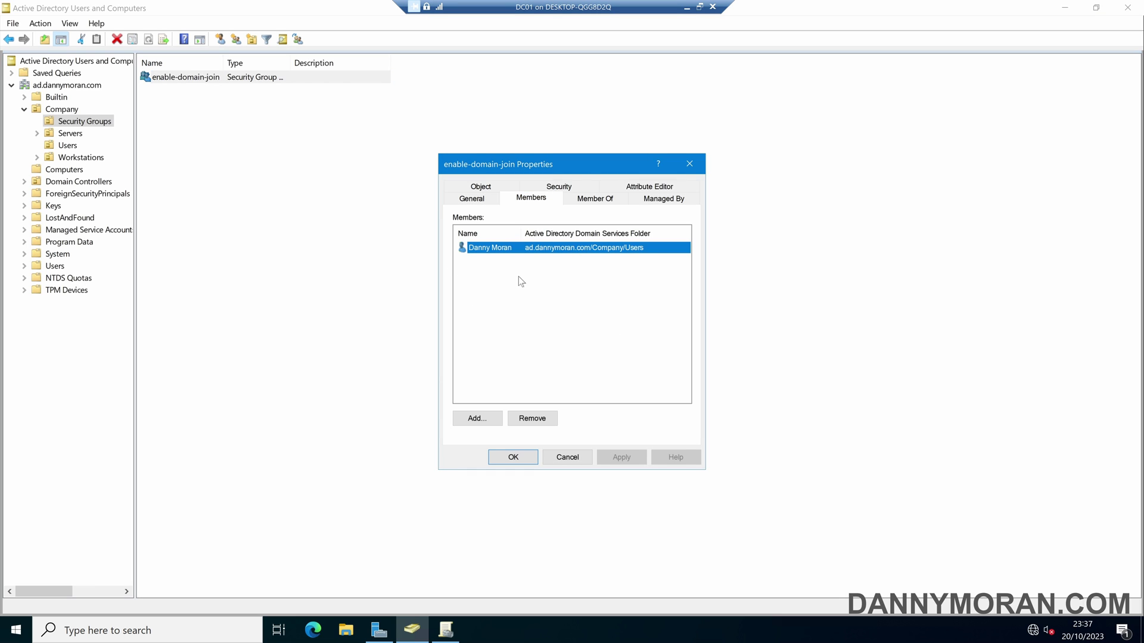
click(689, 164)
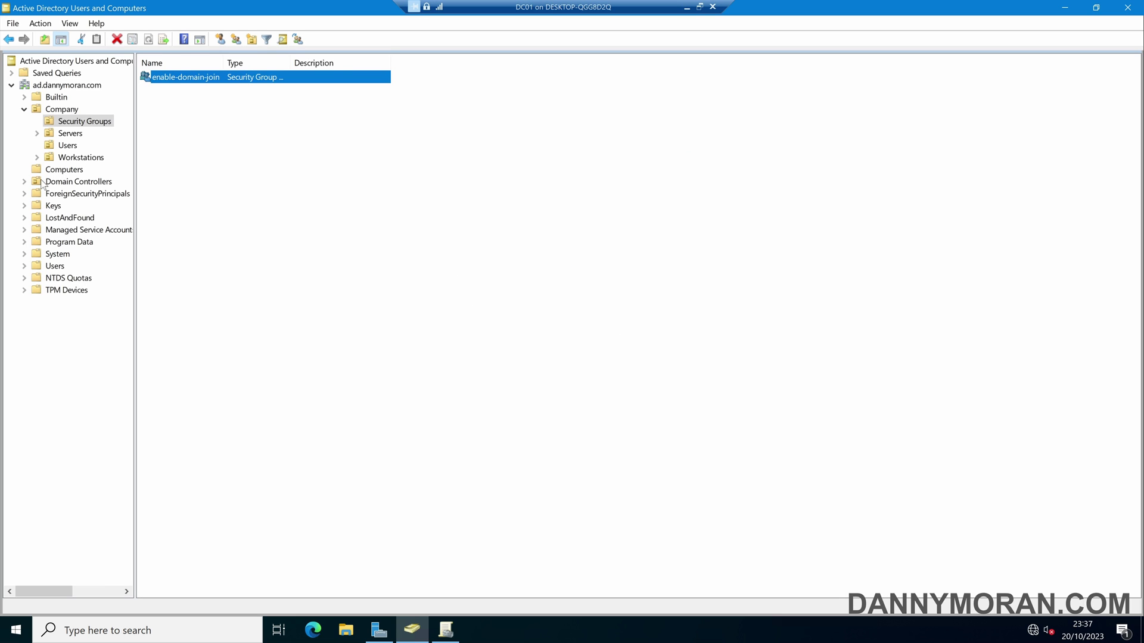
click(255, 149)
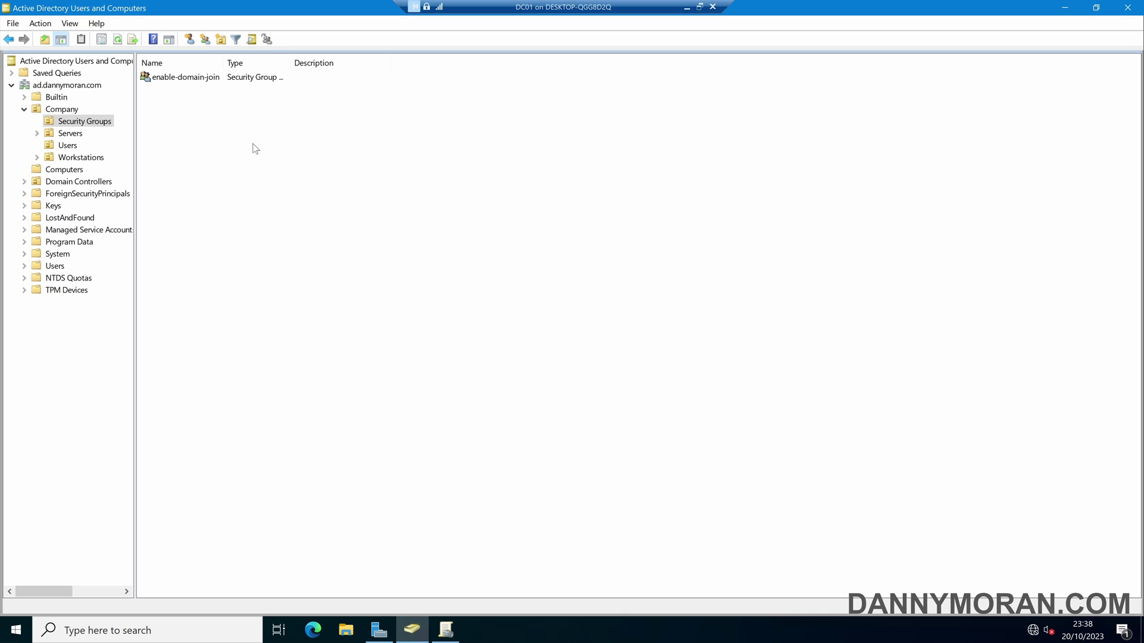